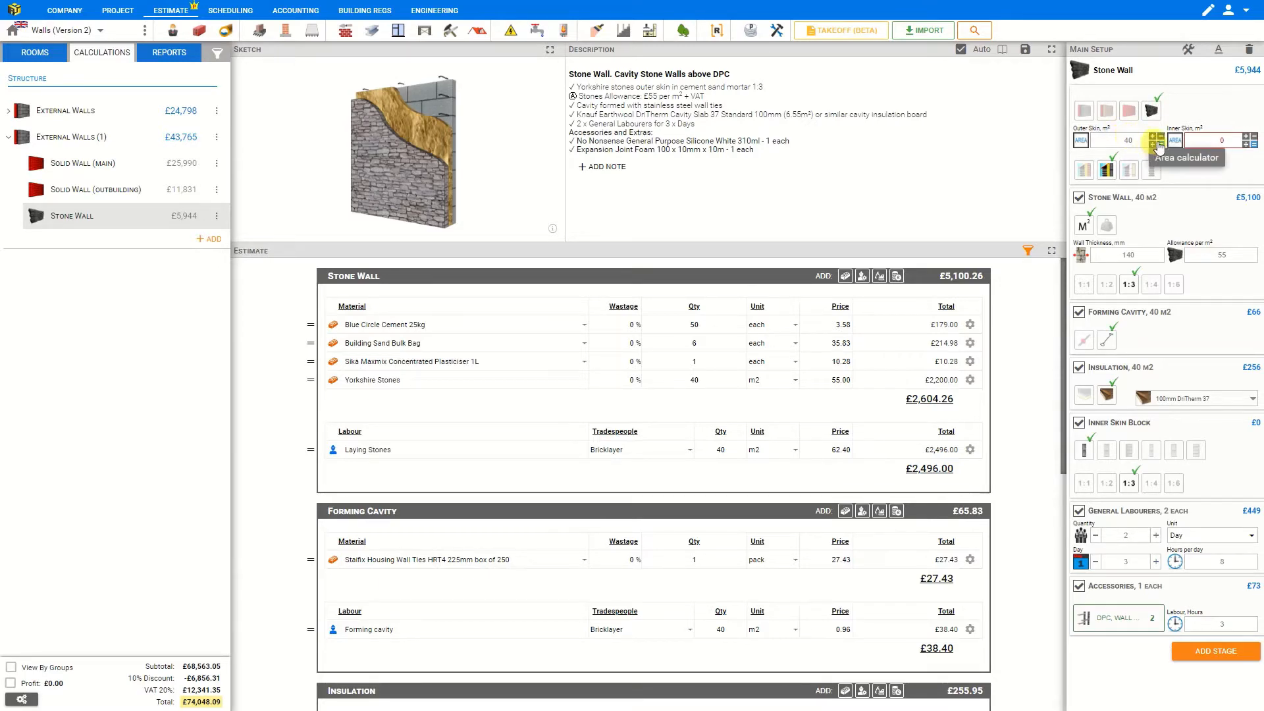
# Set the stone wall's outer skin area to 90 m² from the wall, door and window sections in the area calculator
pyautogui.click(1156, 140)
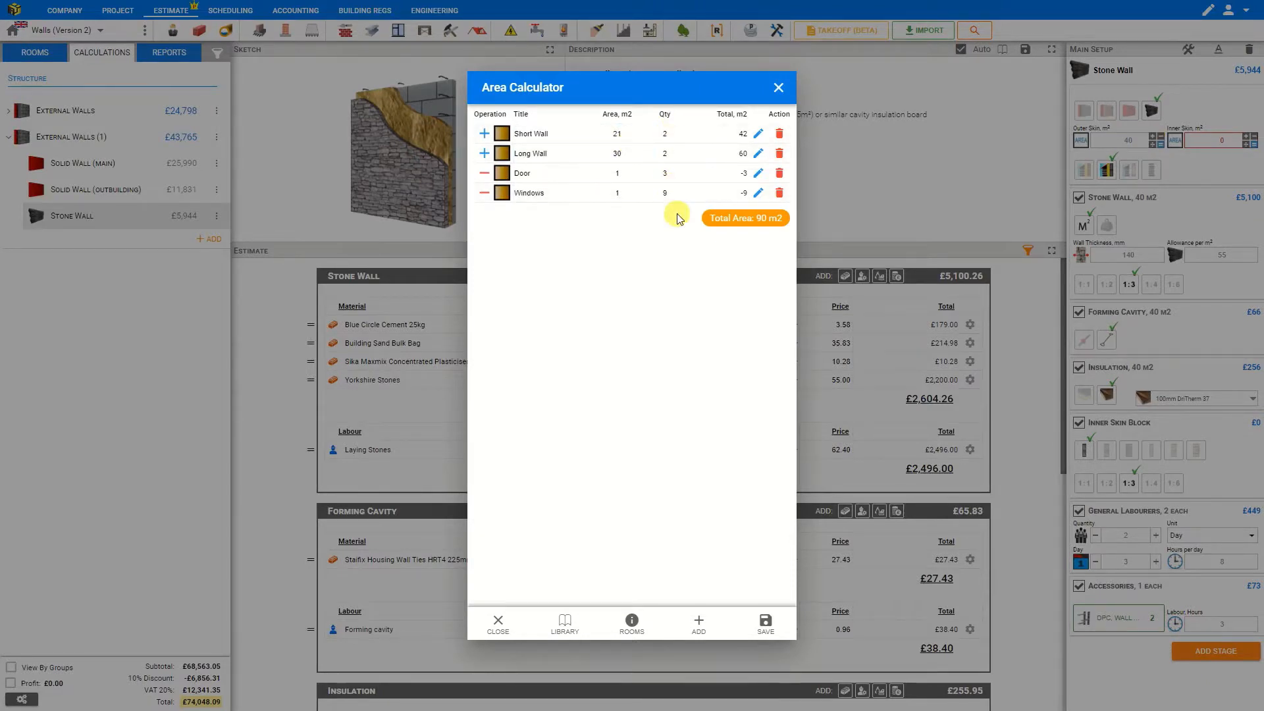
pyautogui.click(765, 632)
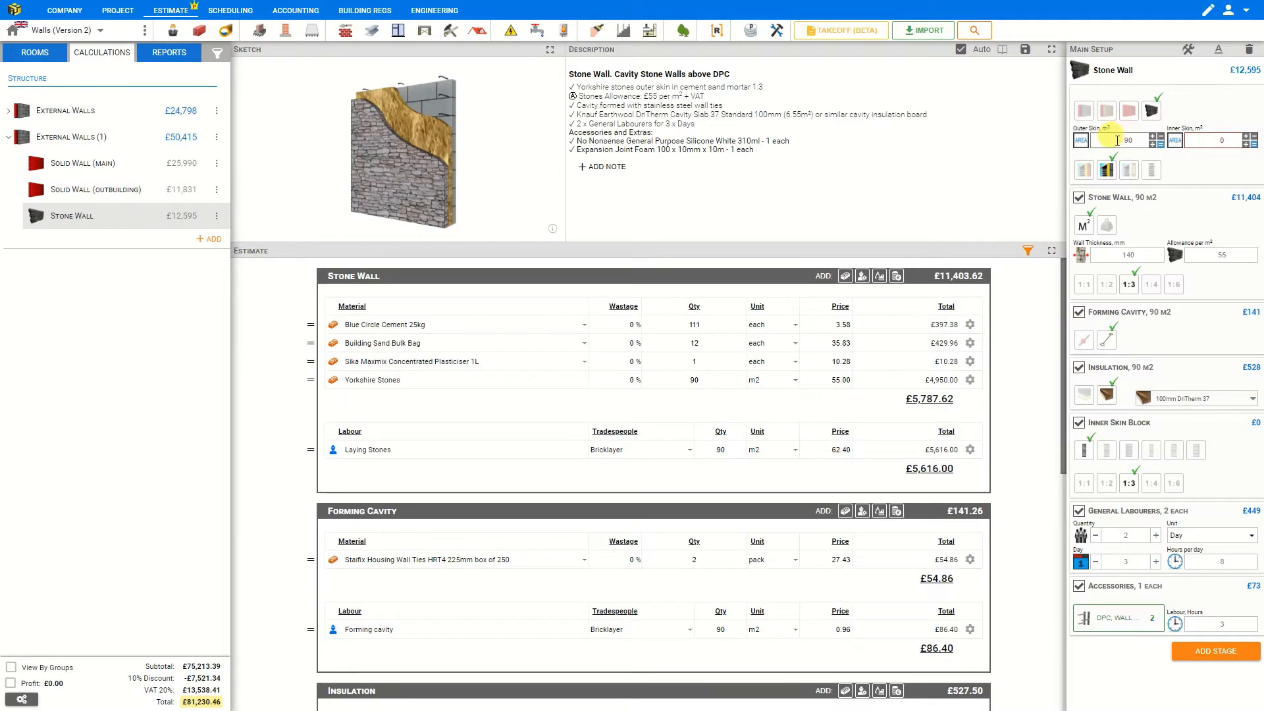
pyautogui.doubleClick(1213, 140)
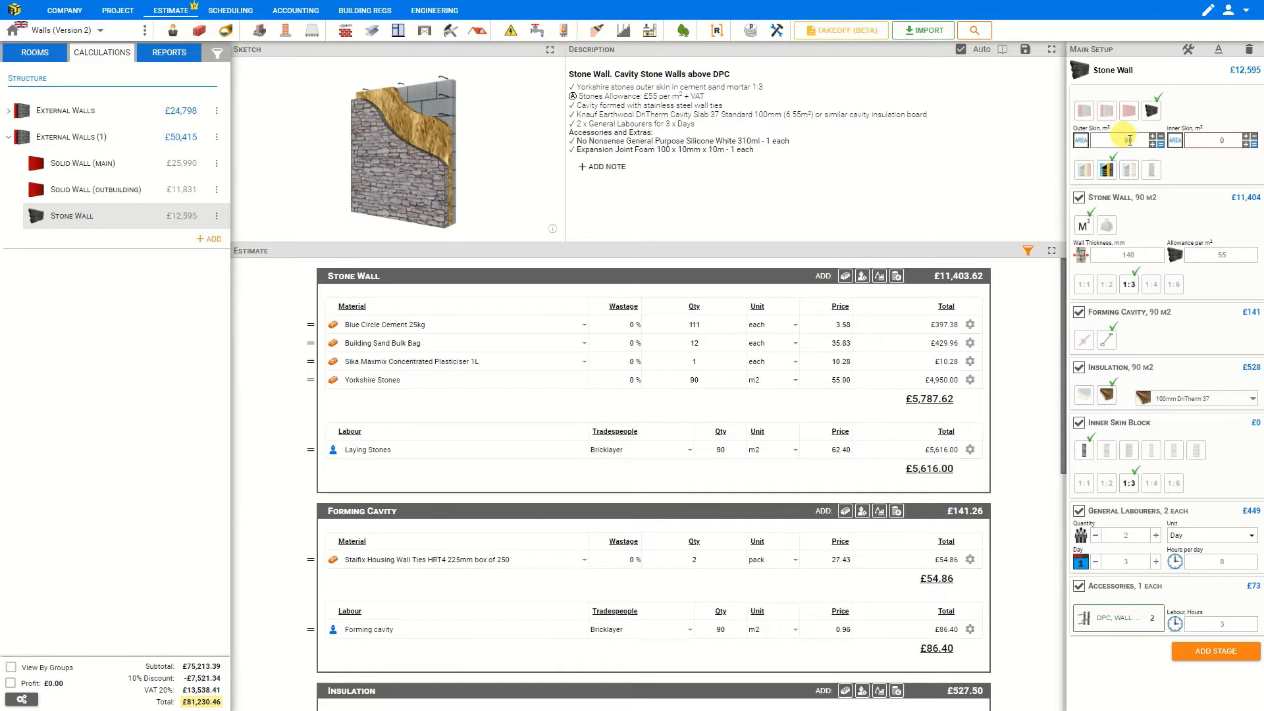
pyautogui.click(1250, 142)
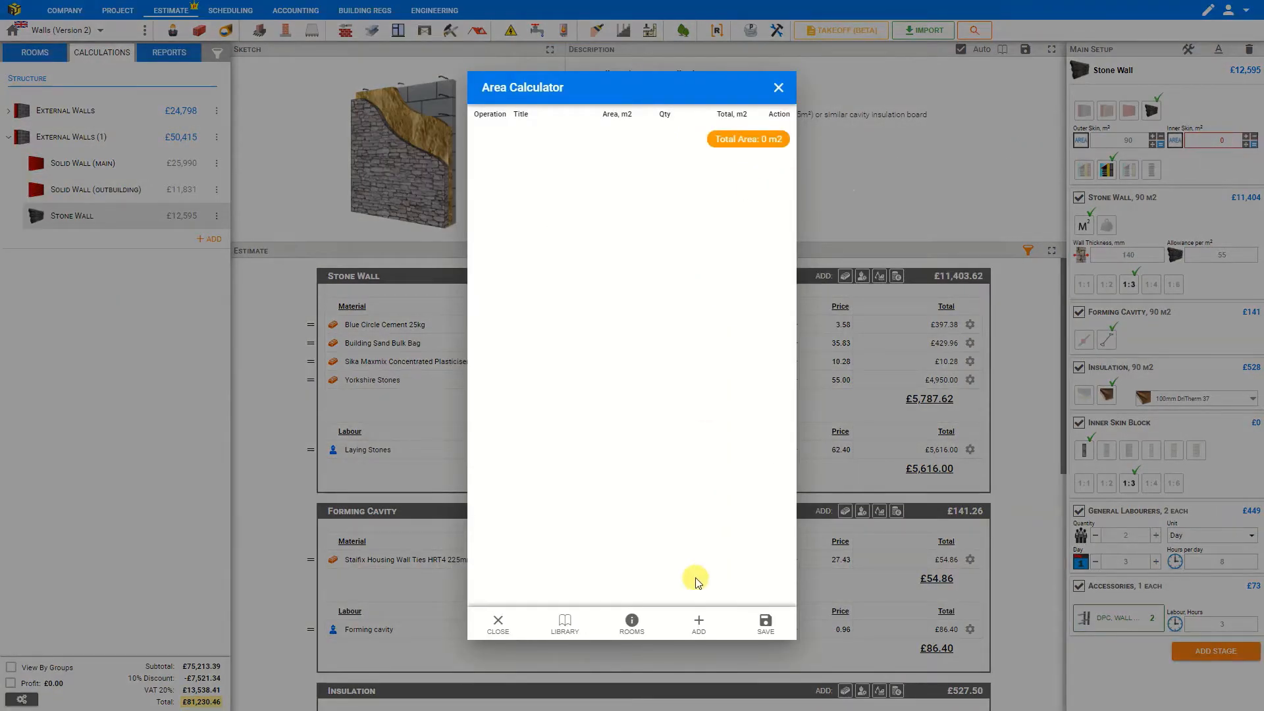
pyautogui.click(699, 624)
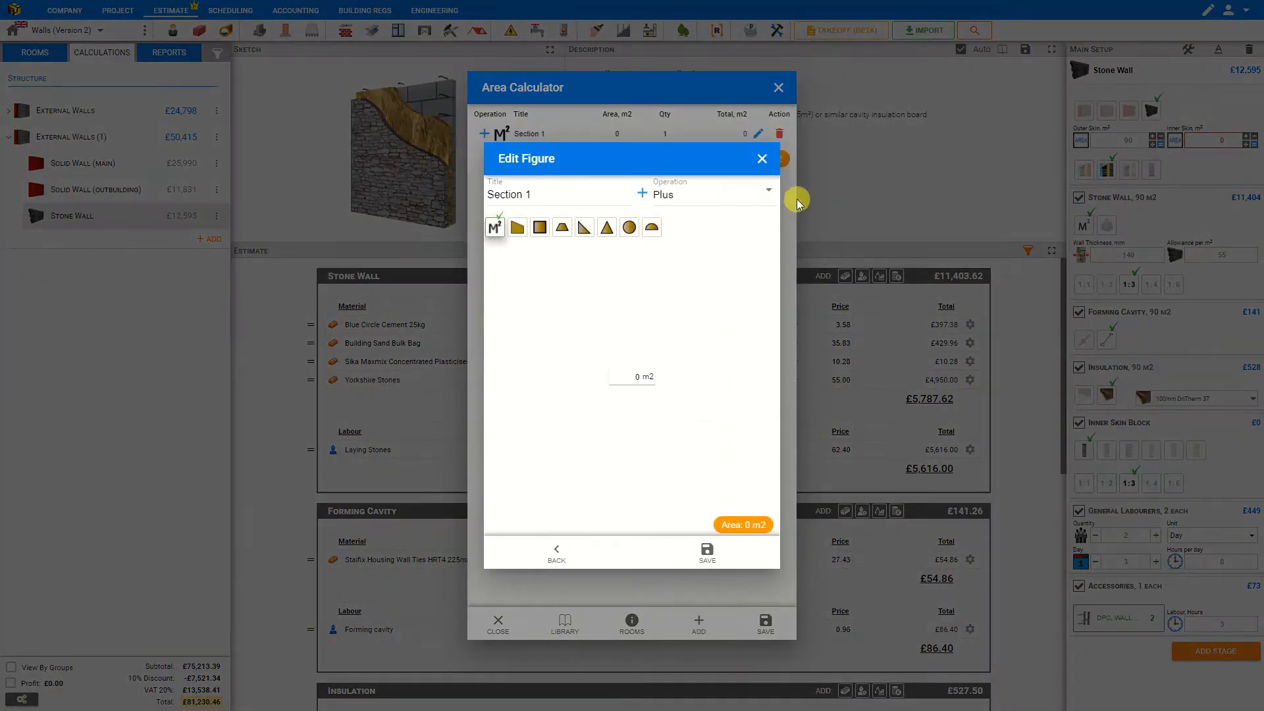
pyautogui.click(760, 158)
pyautogui.click(778, 87)
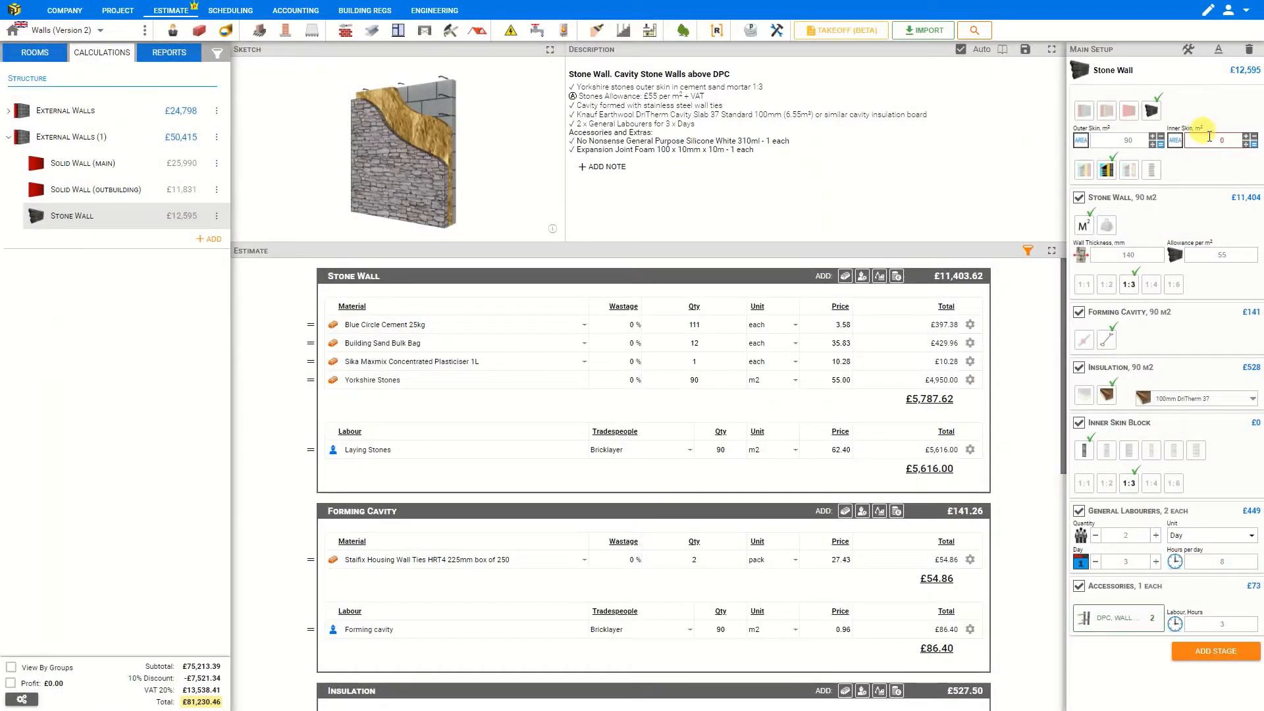
# Set the stone wall's inner skin area to 88 m²
pyautogui.click(1236, 140)
pyautogui.write('88')
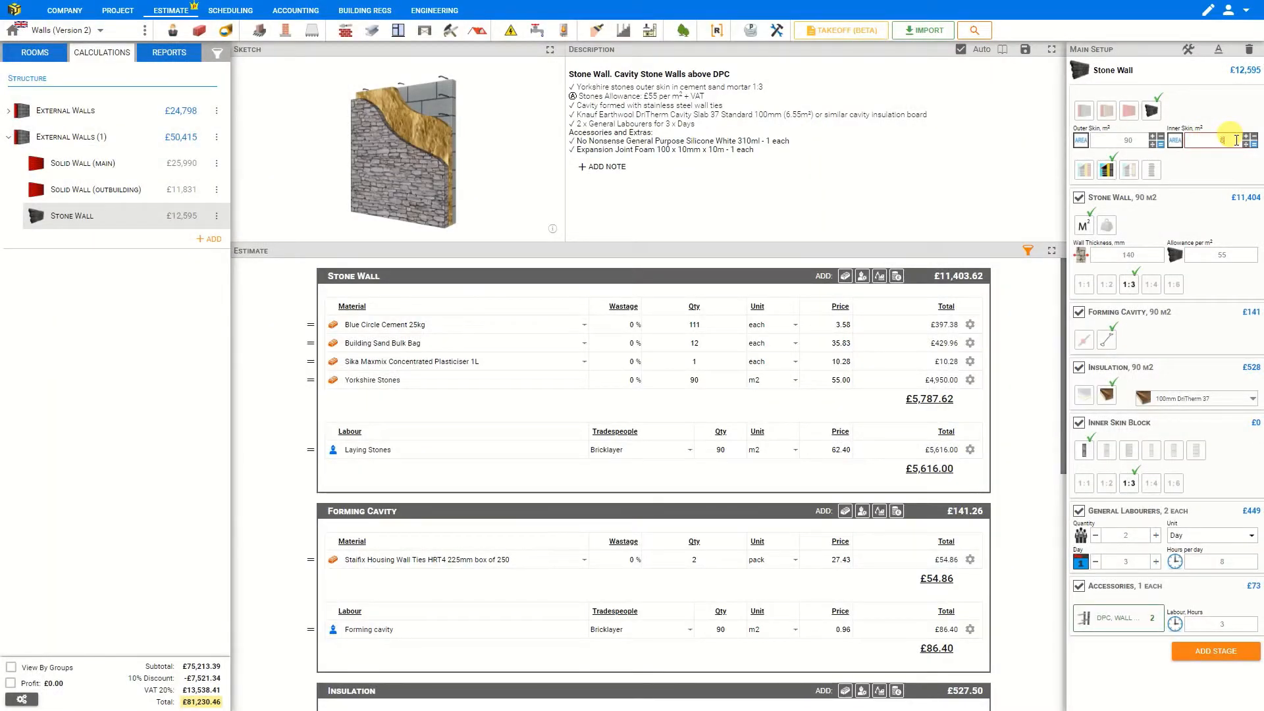
pyautogui.click(1220, 116)
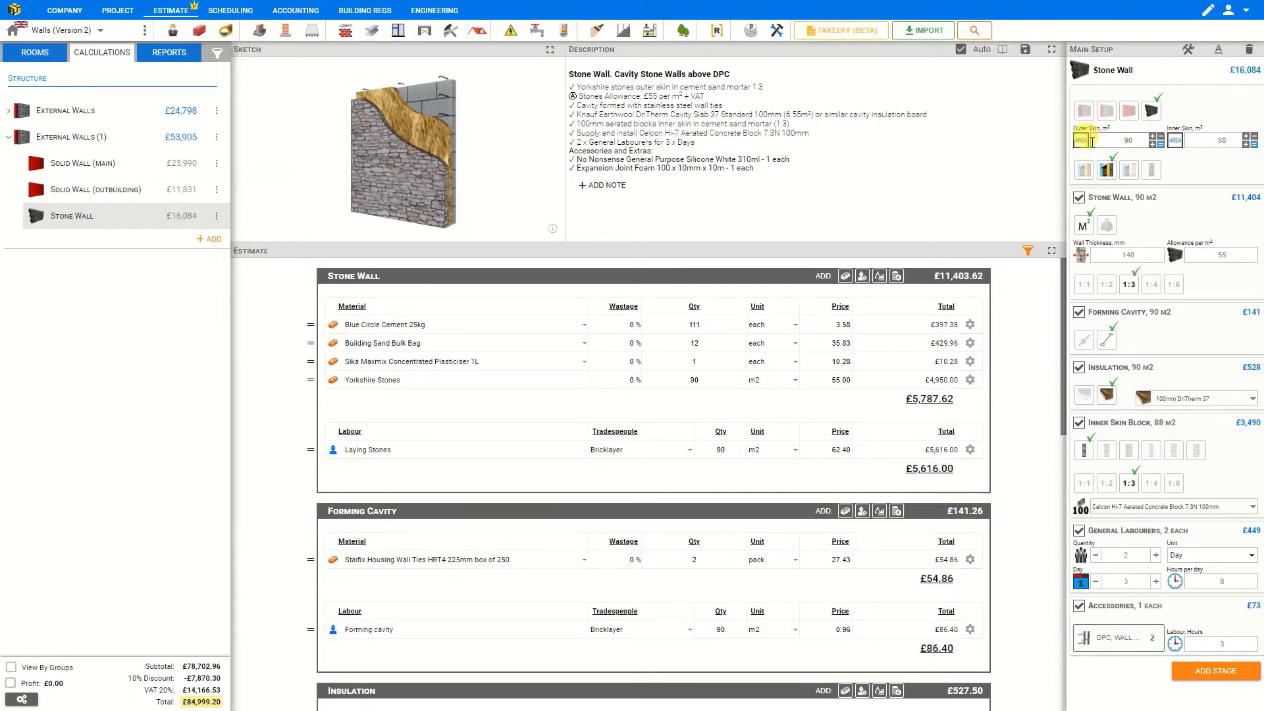
# Compare the brick, Stone - Block, Stone - Timber and solid Stone constructions, and settle on the cavity wall with a brick inner skin
pyautogui.click(1085, 173)
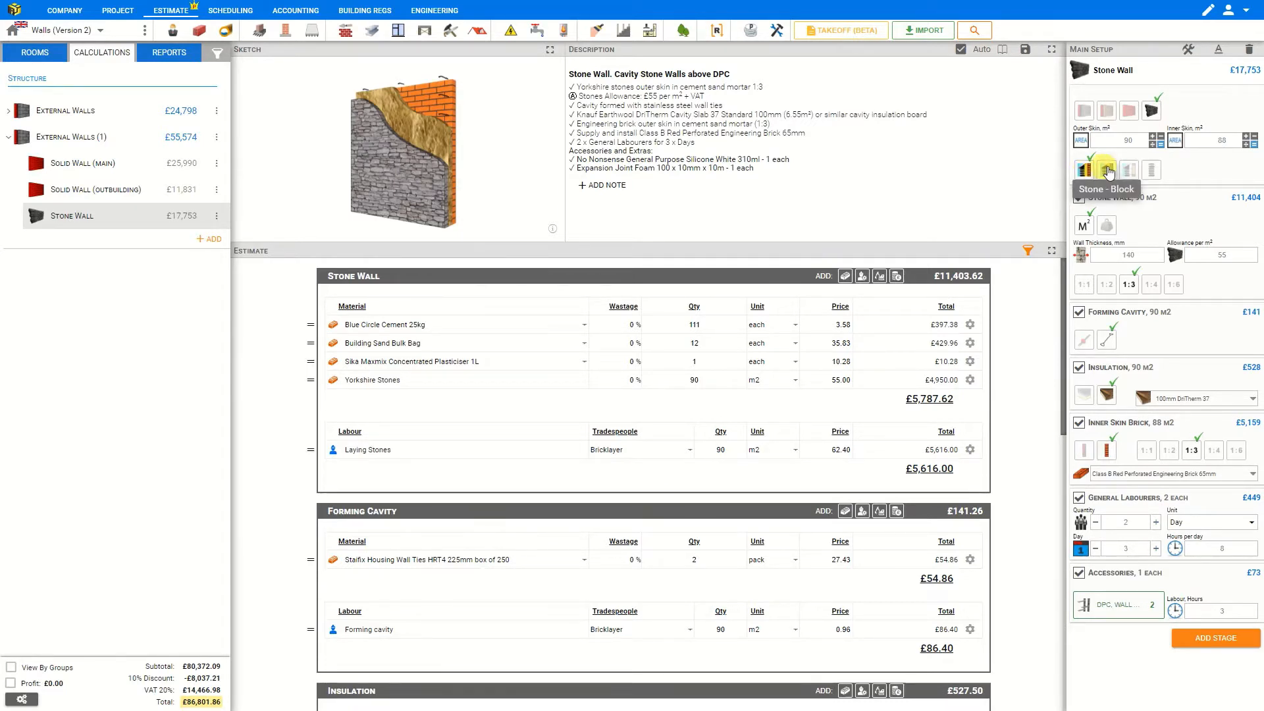
pyautogui.click(1107, 170)
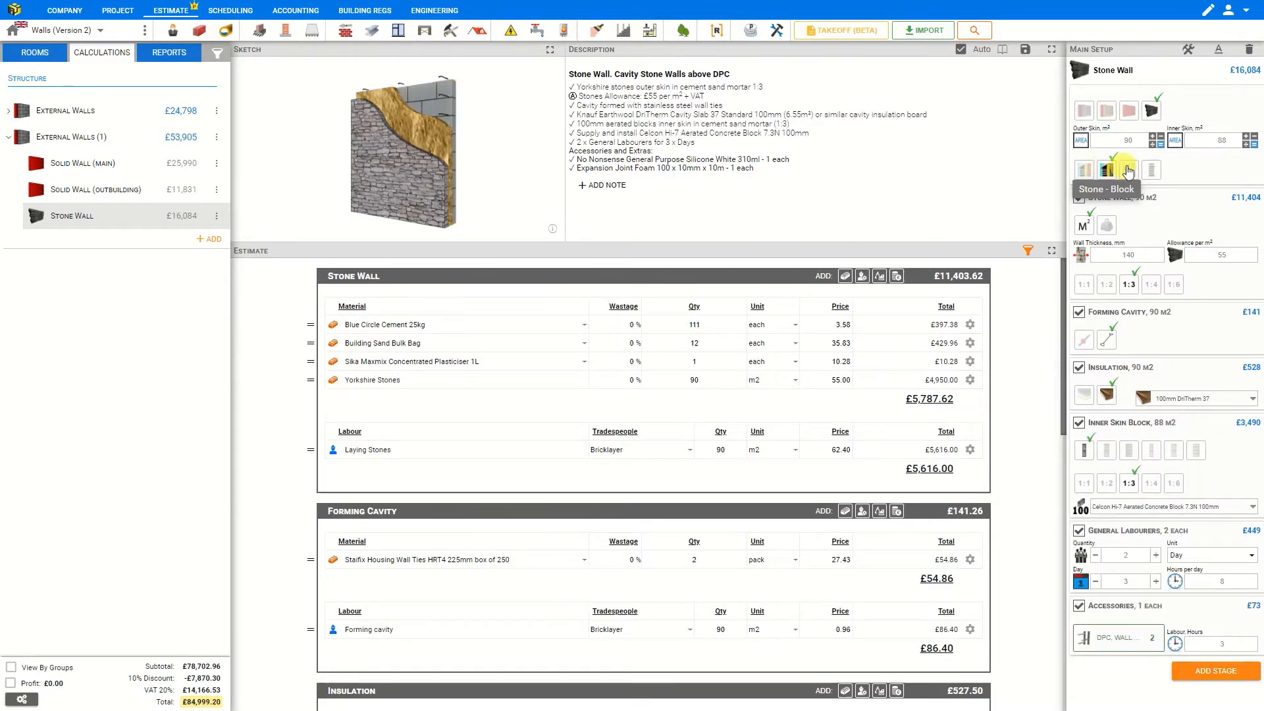
pyautogui.click(1130, 171)
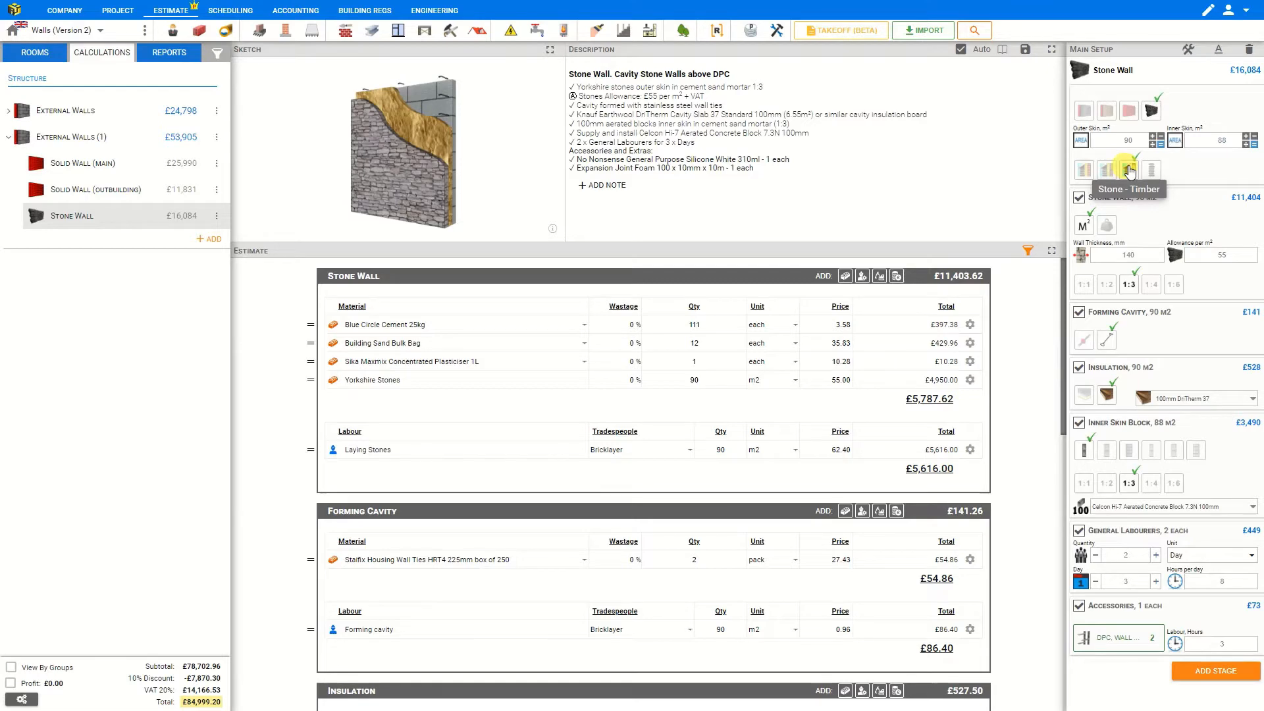
pyautogui.click(1151, 171)
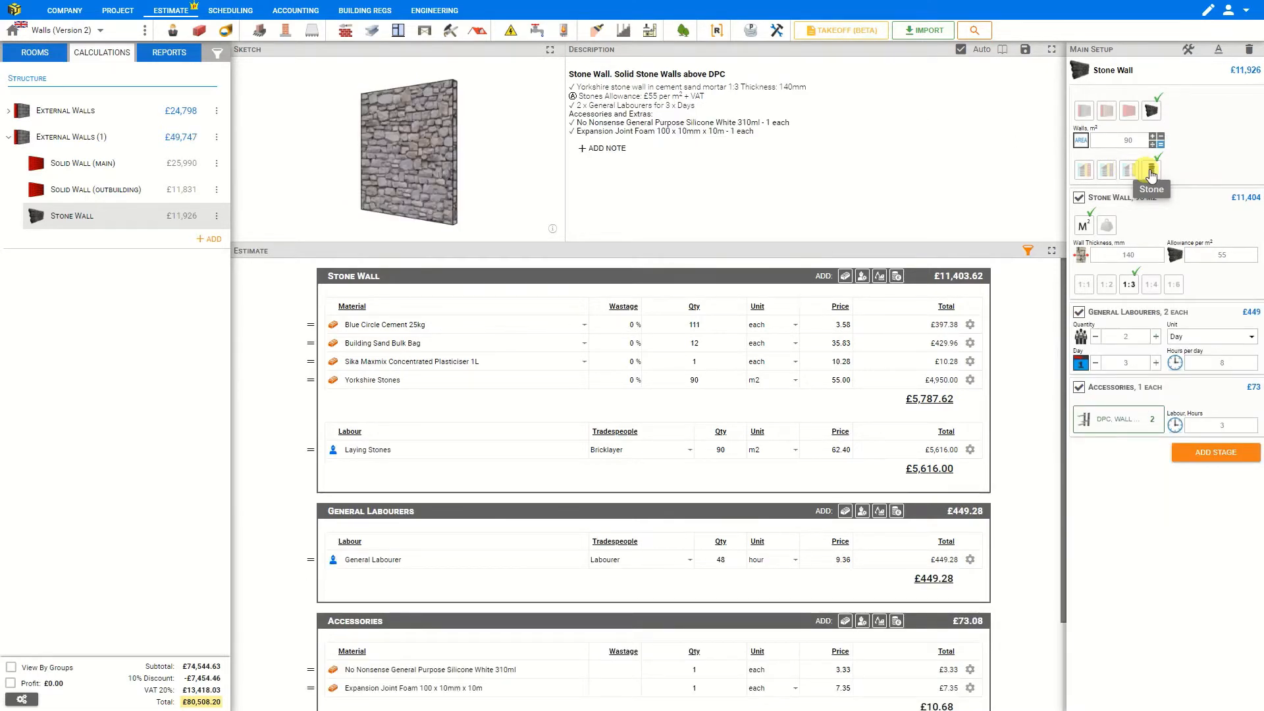
pyautogui.click(1084, 171)
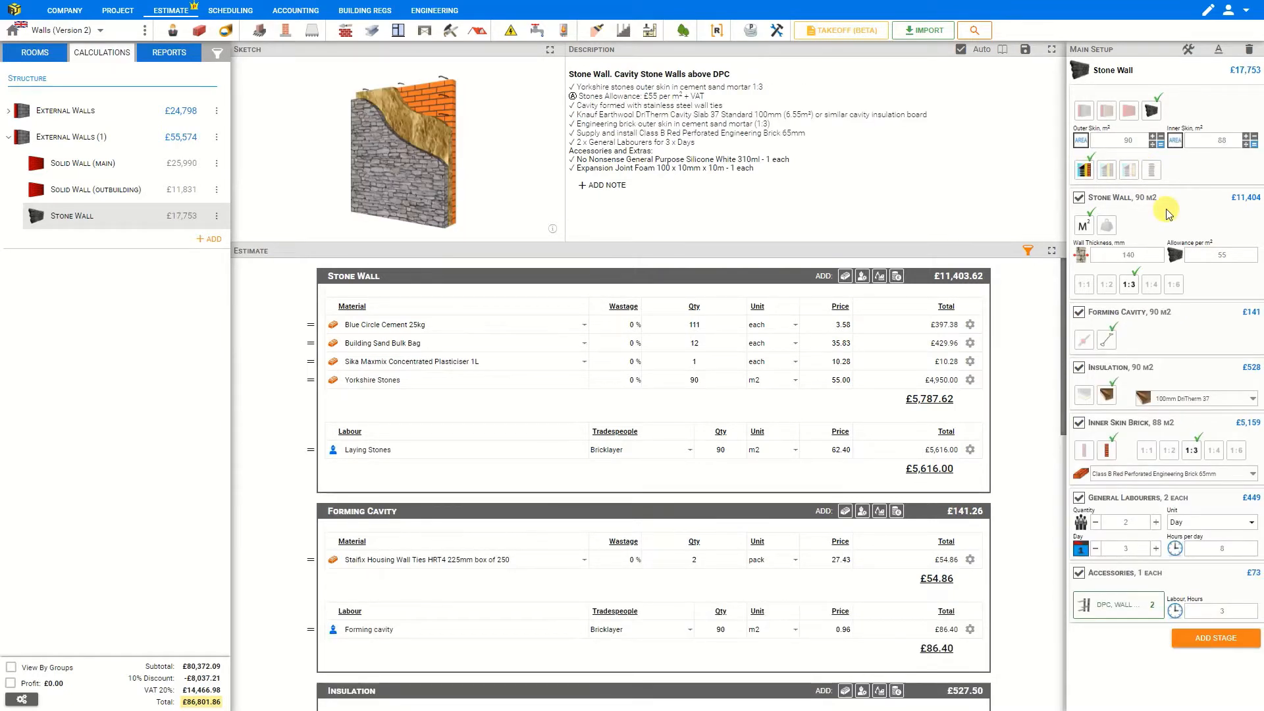
# Compare the stone allowance per m² and per tonne, and settle on calculating the stone By Weight
pyautogui.click(1106, 225)
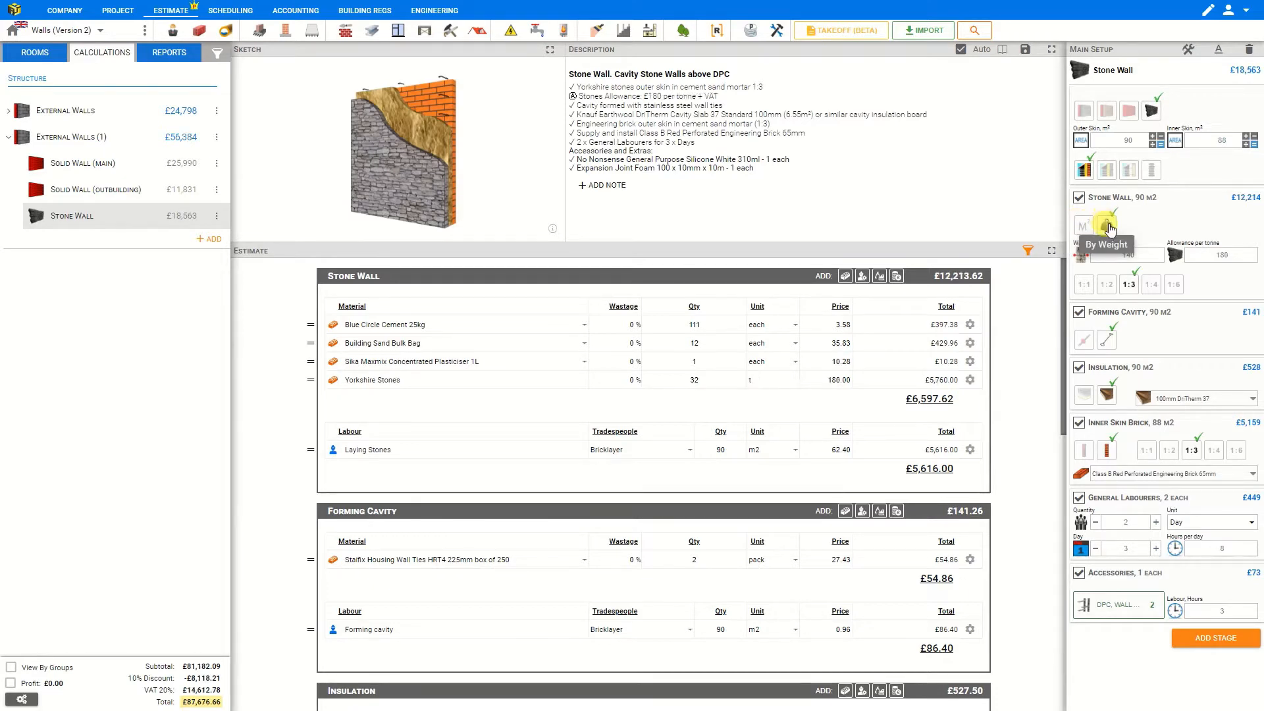
pyautogui.click(1083, 225)
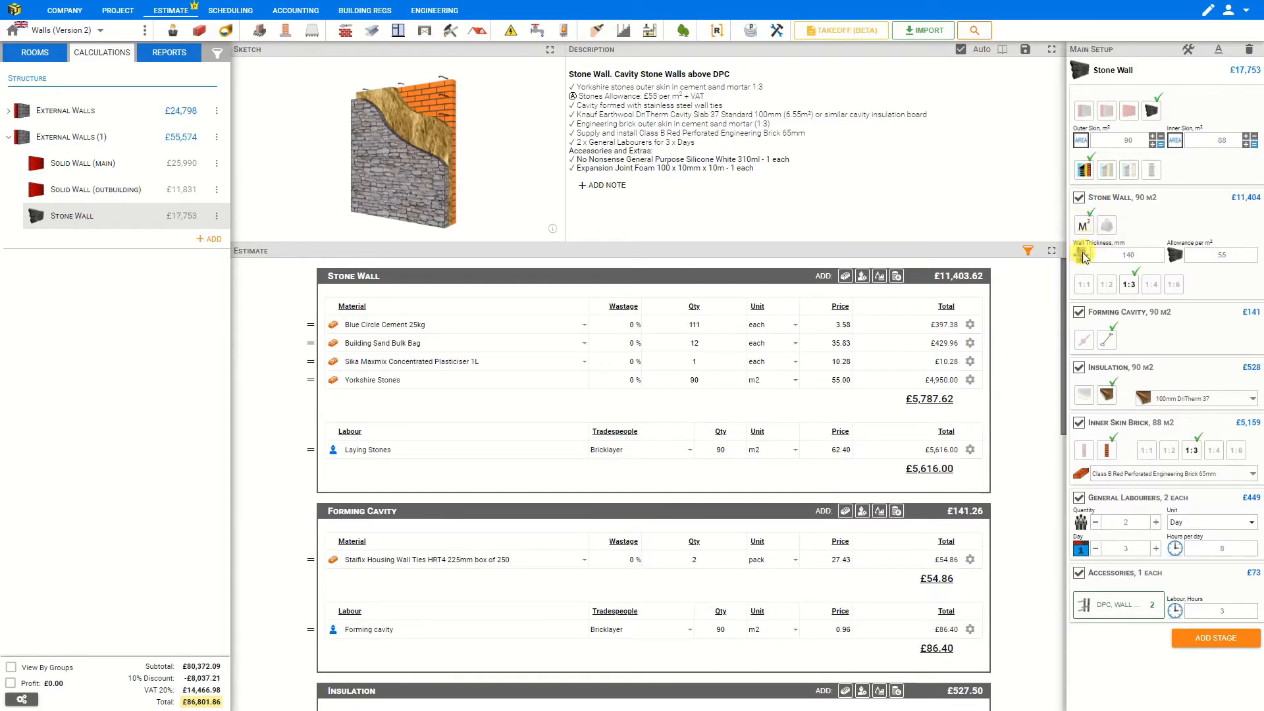
pyautogui.click(1225, 255)
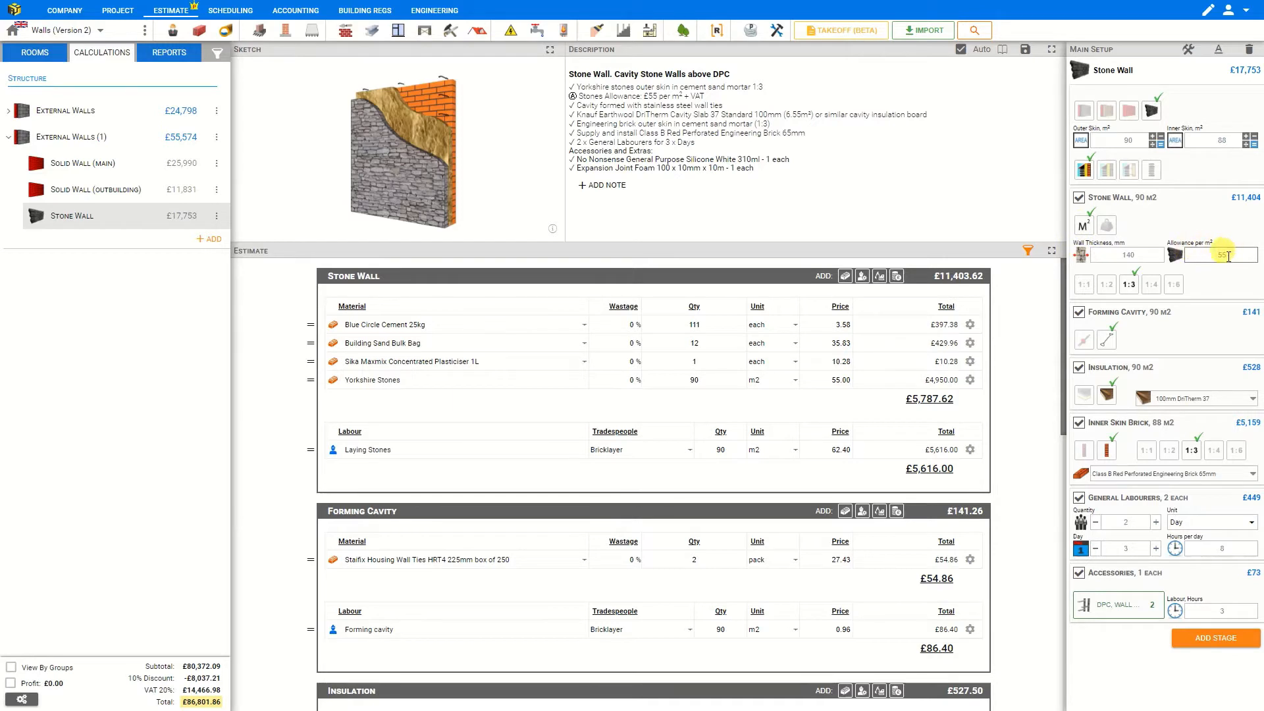
pyautogui.click(1106, 226)
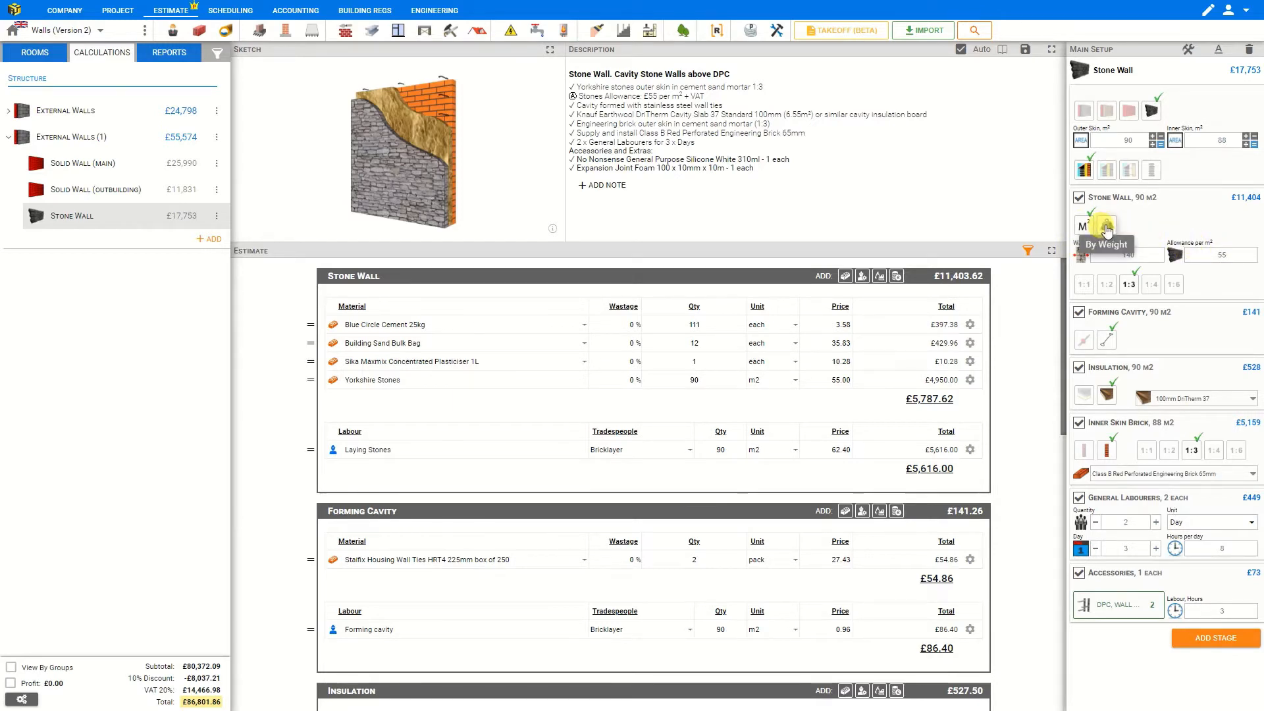
pyautogui.click(1222, 254)
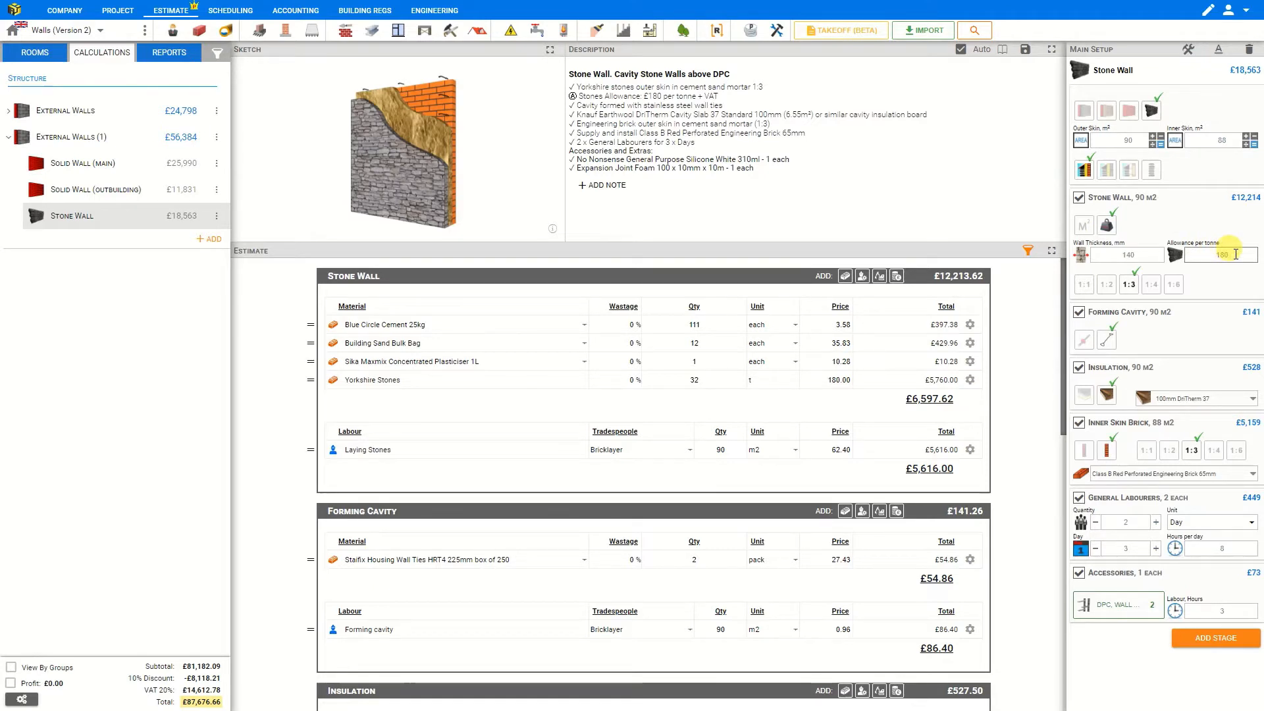
# Try a stone wall thickness of 200 mm and finally set it to 100 mm
pyautogui.click(1142, 254)
pyautogui.write('200')
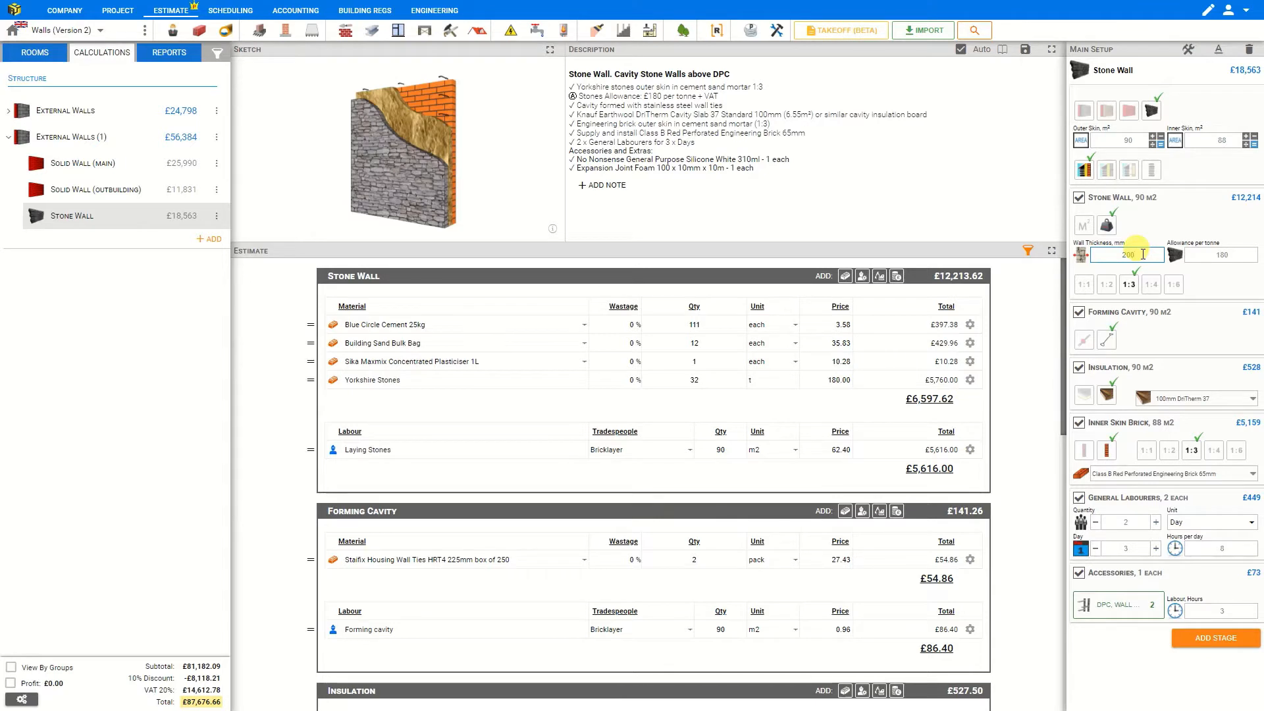
pyautogui.click(1147, 229)
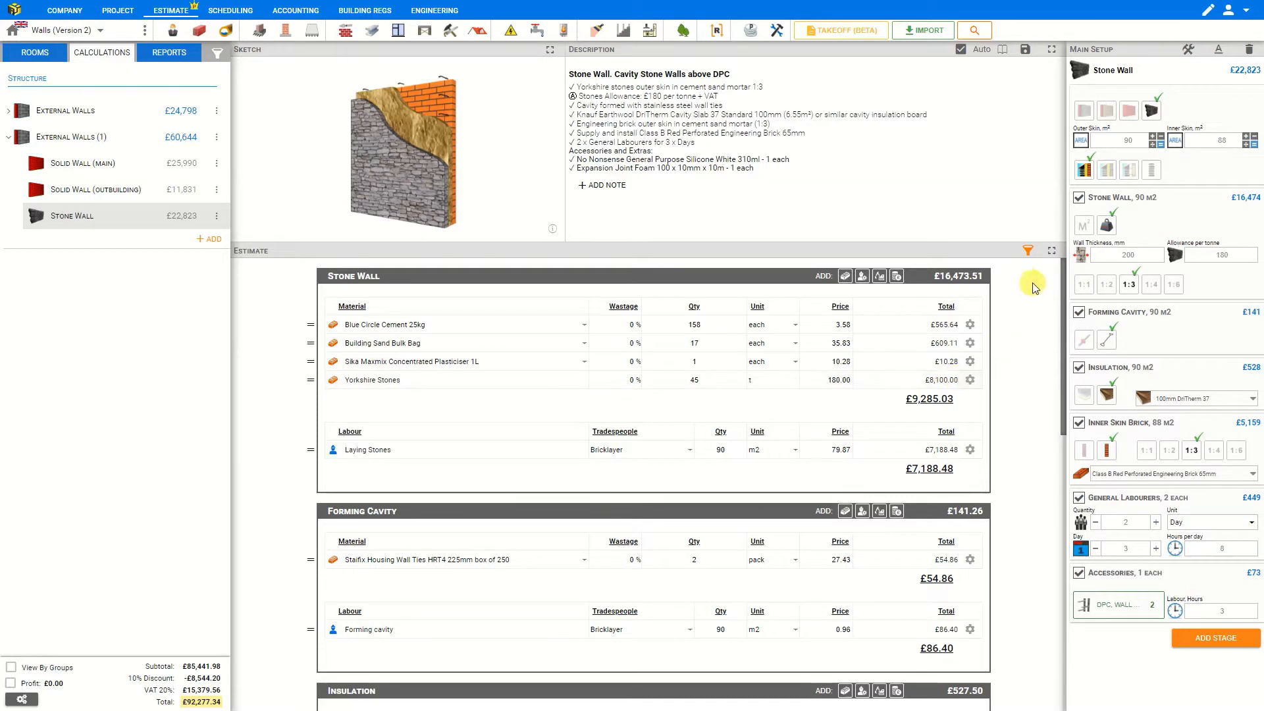
pyautogui.click(1153, 260)
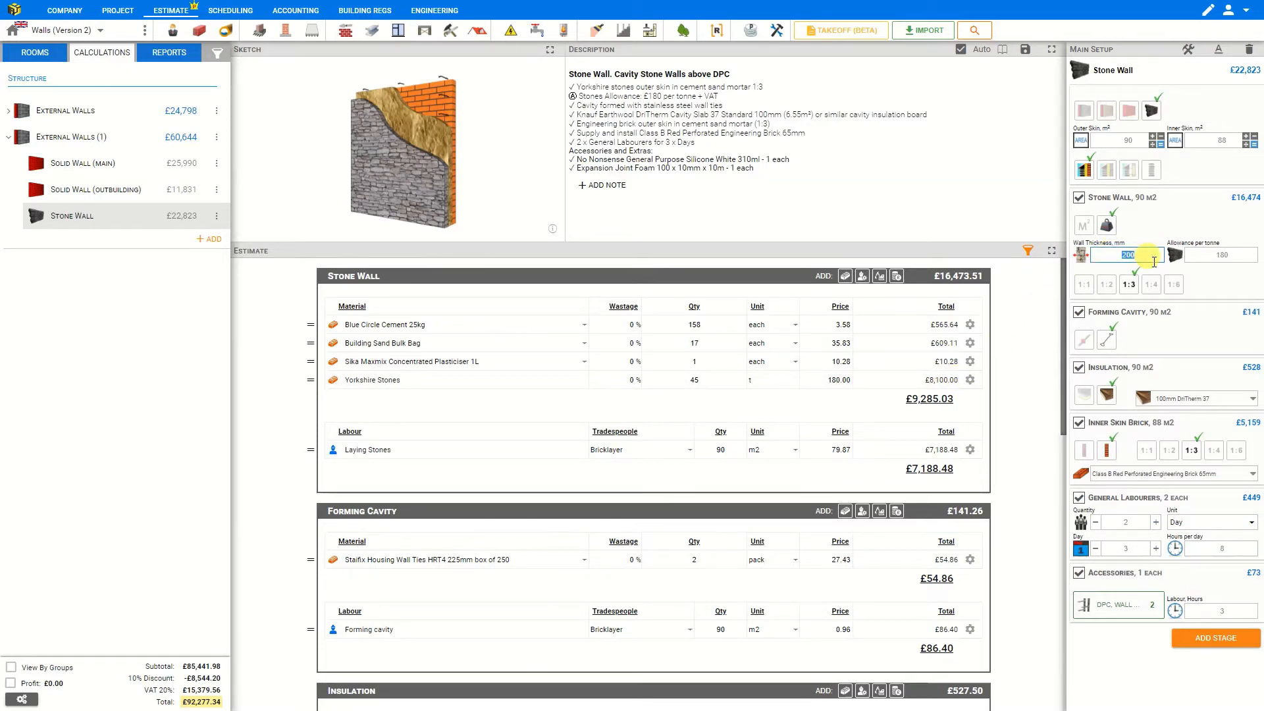
pyautogui.write('100')
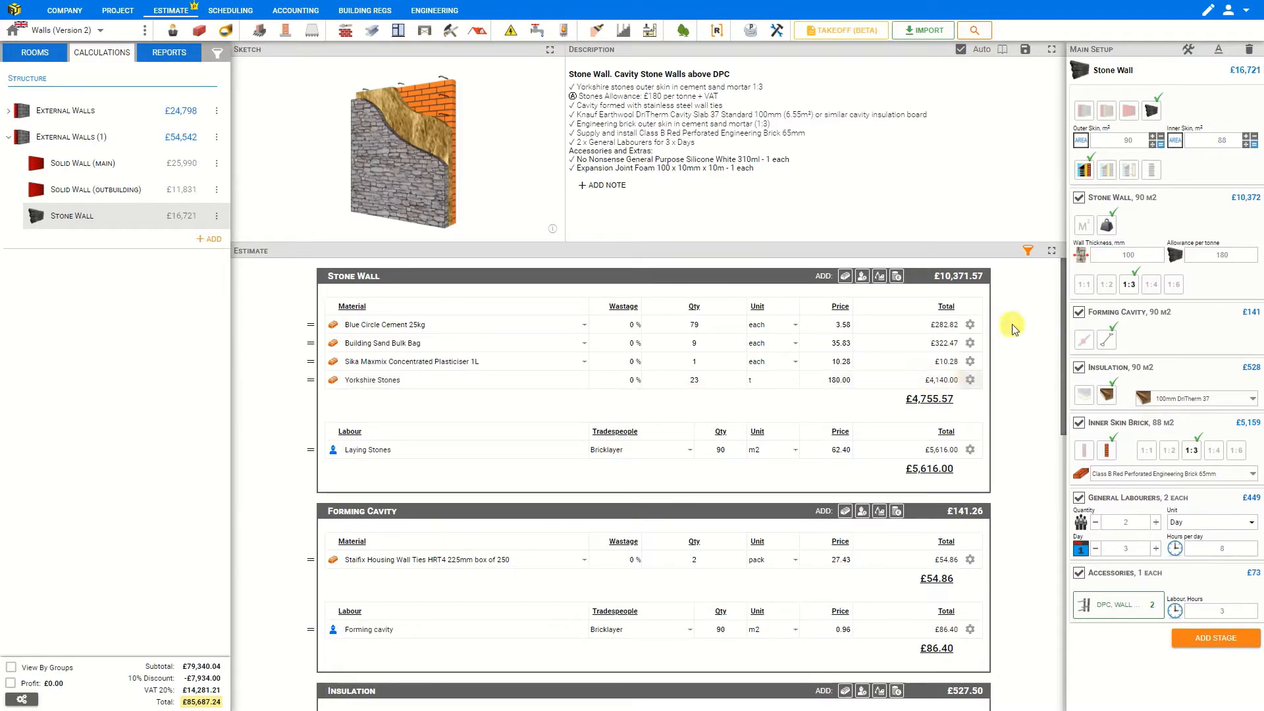
# Compare the stone wall's other mortar mixes, including 1:2, 1:4 and 1:6, and return the mix to 1:3
pyautogui.click(1083, 285)
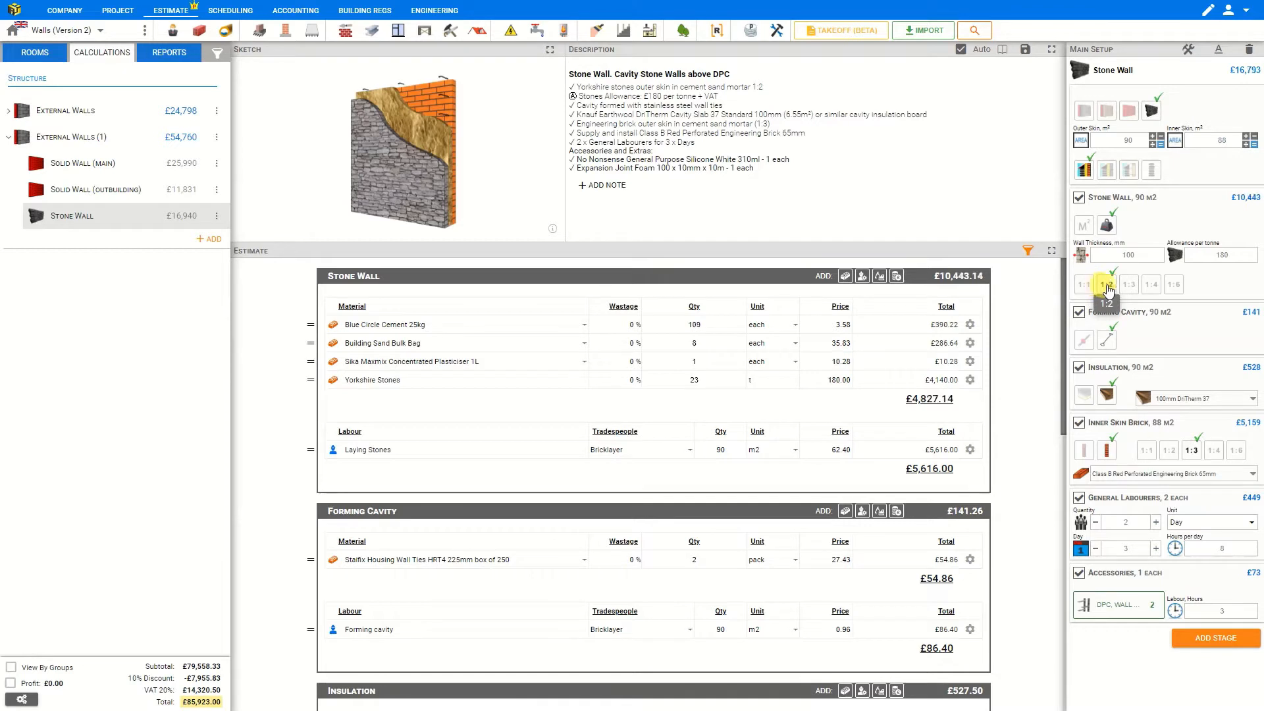
pyautogui.click(1128, 285)
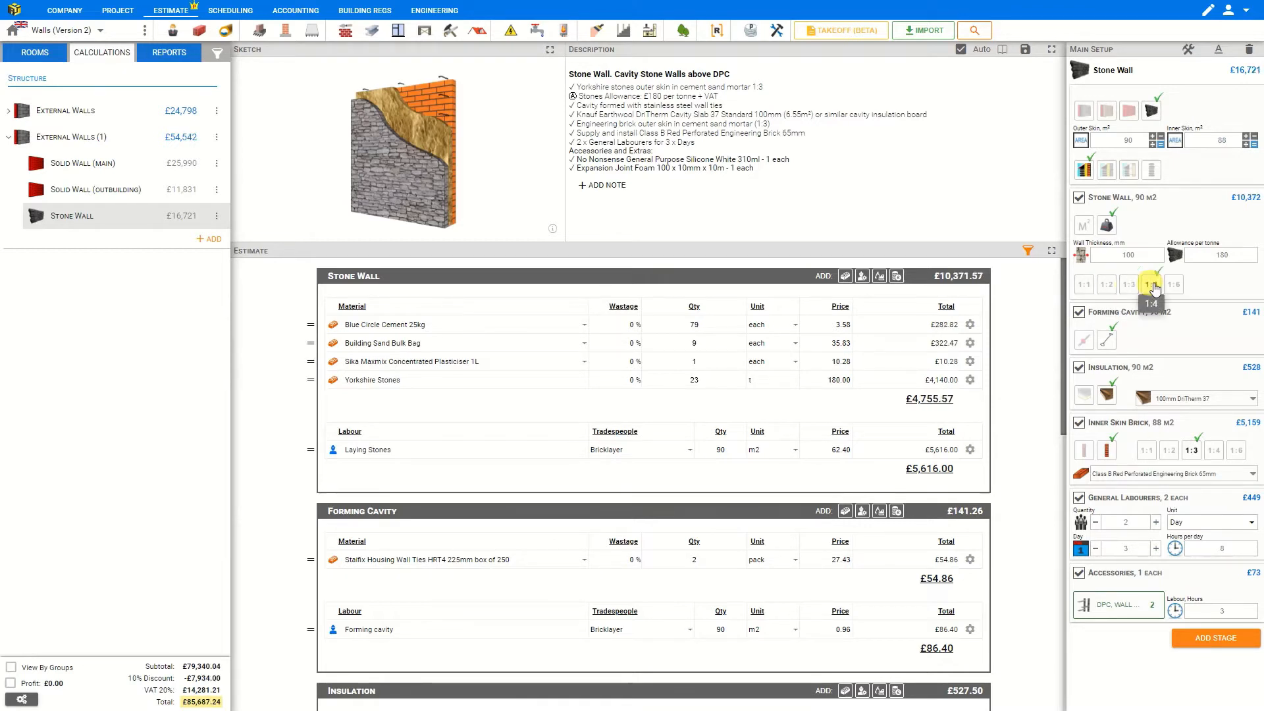
pyautogui.click(1173, 285)
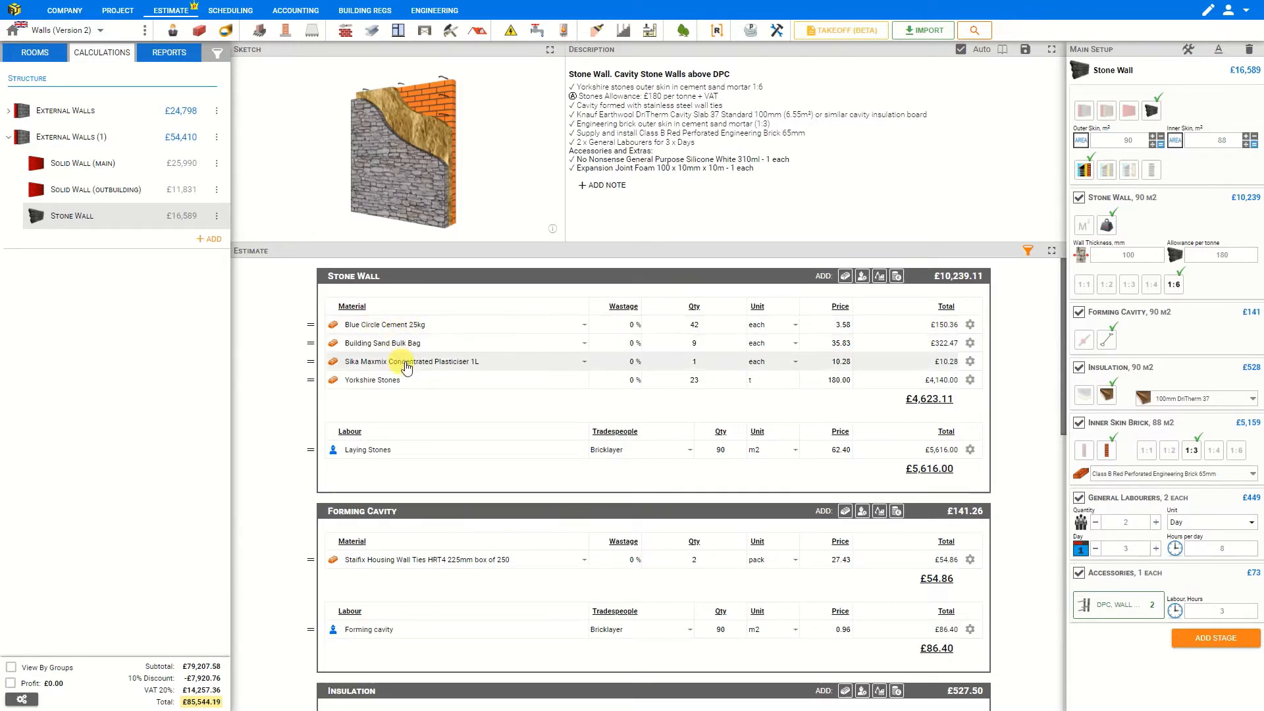
pyautogui.click(1125, 285)
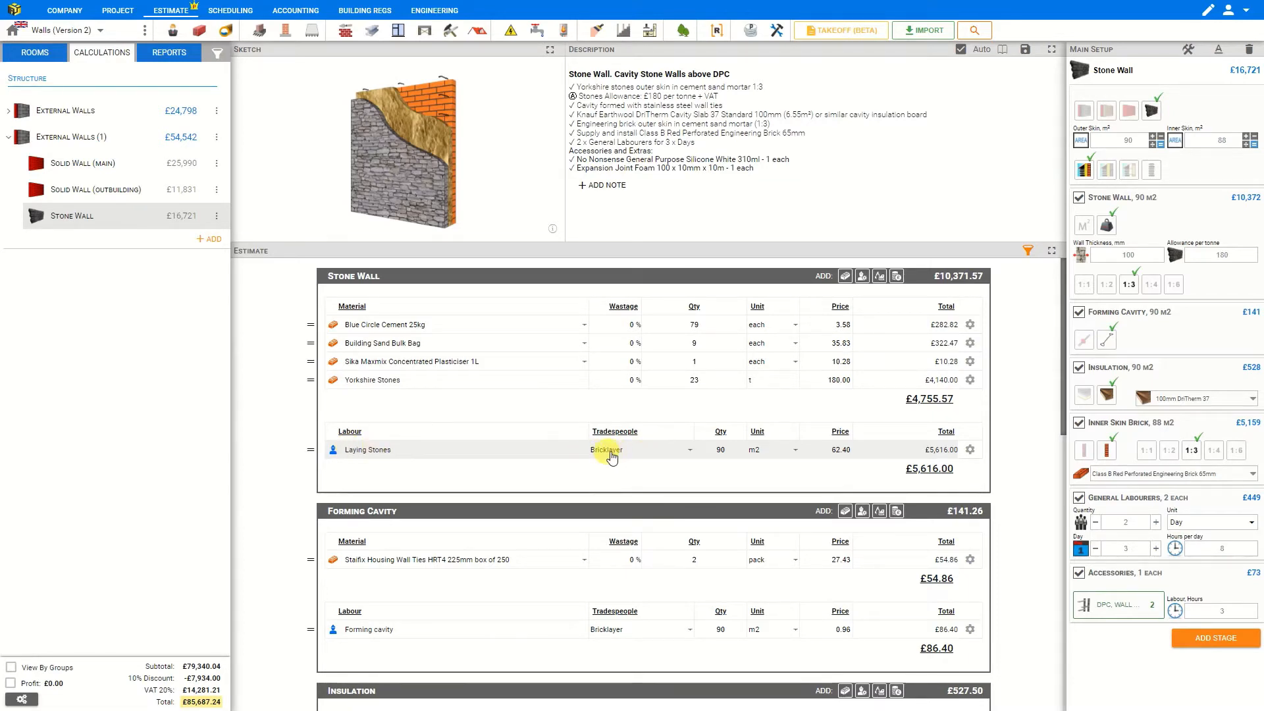
# Enlarge the wall sketch and toggle the Forming Cavity stage off and on to compare the drawing, leaving the stage enabled
pyautogui.click(549, 53)
pyautogui.click(1079, 313)
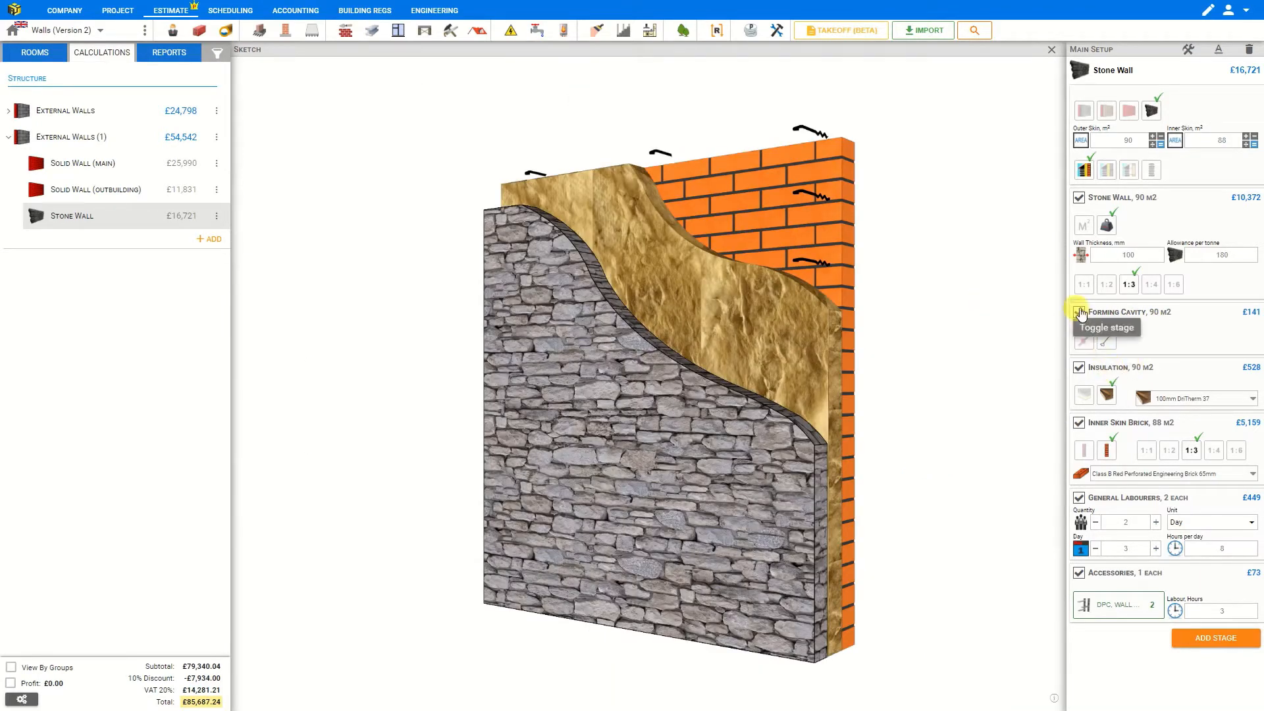
pyautogui.click(1079, 314)
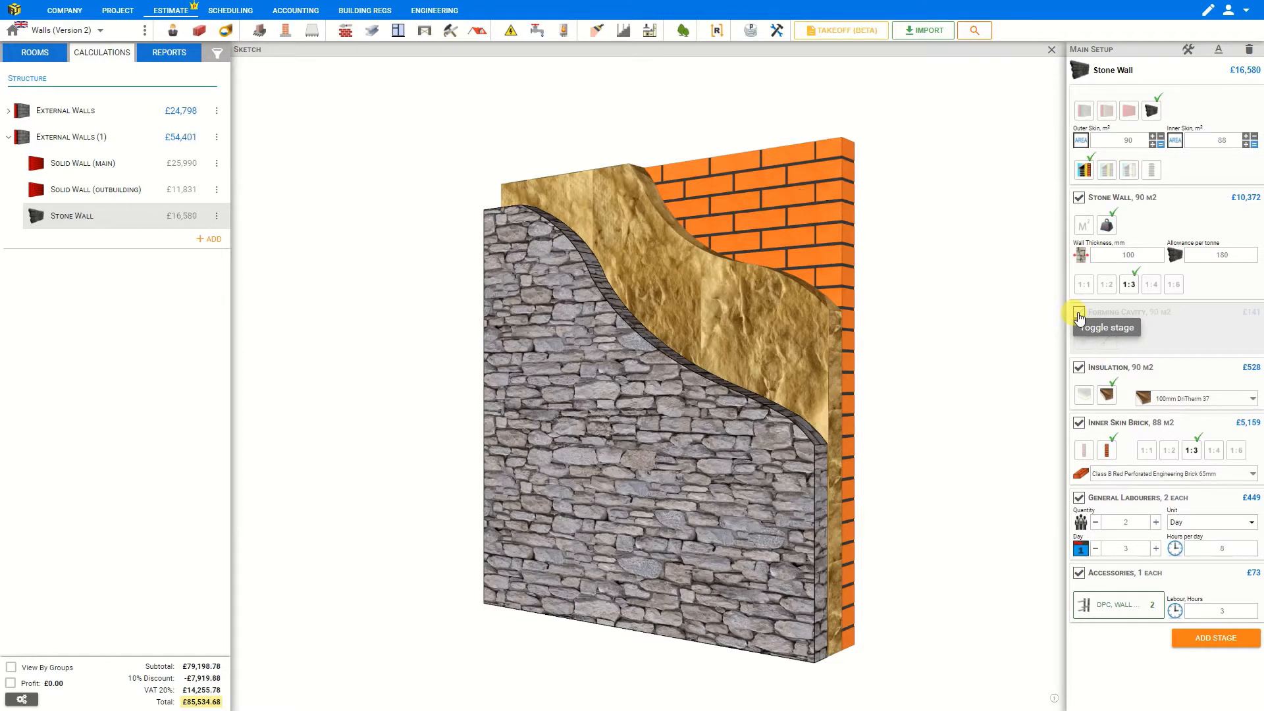
pyautogui.click(1079, 314)
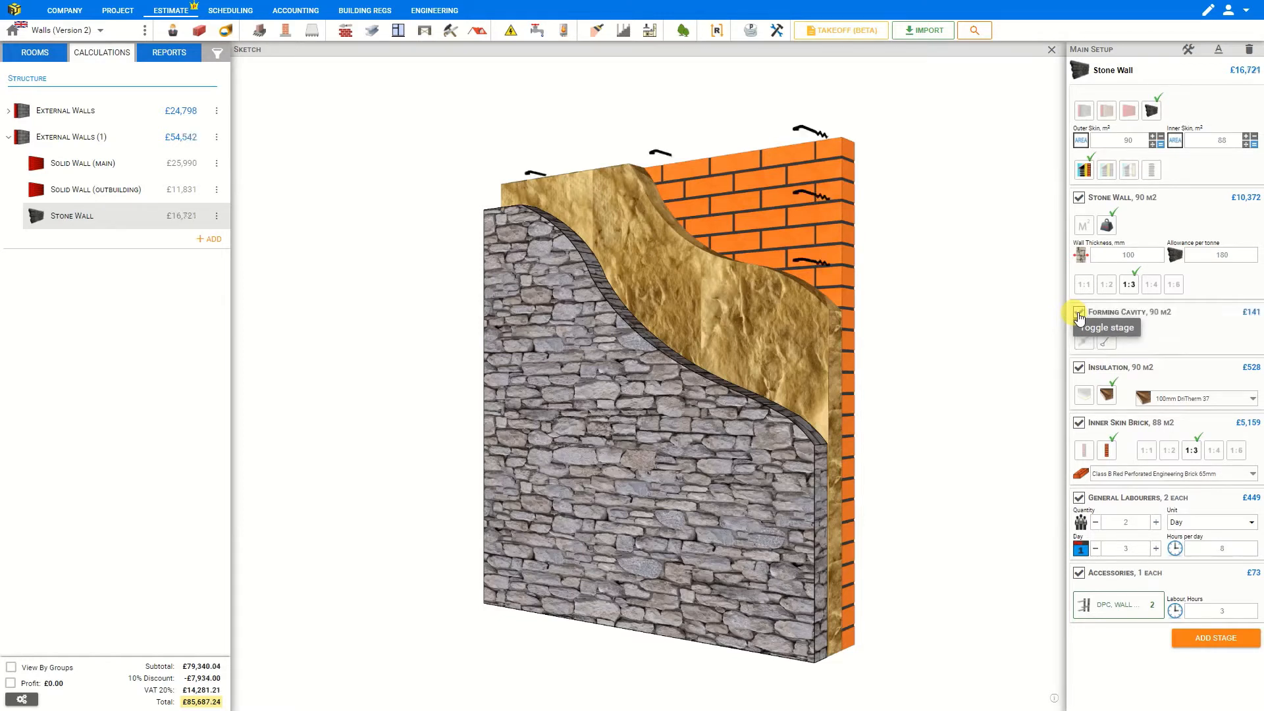
pyautogui.click(1078, 314)
pyautogui.click(1079, 314)
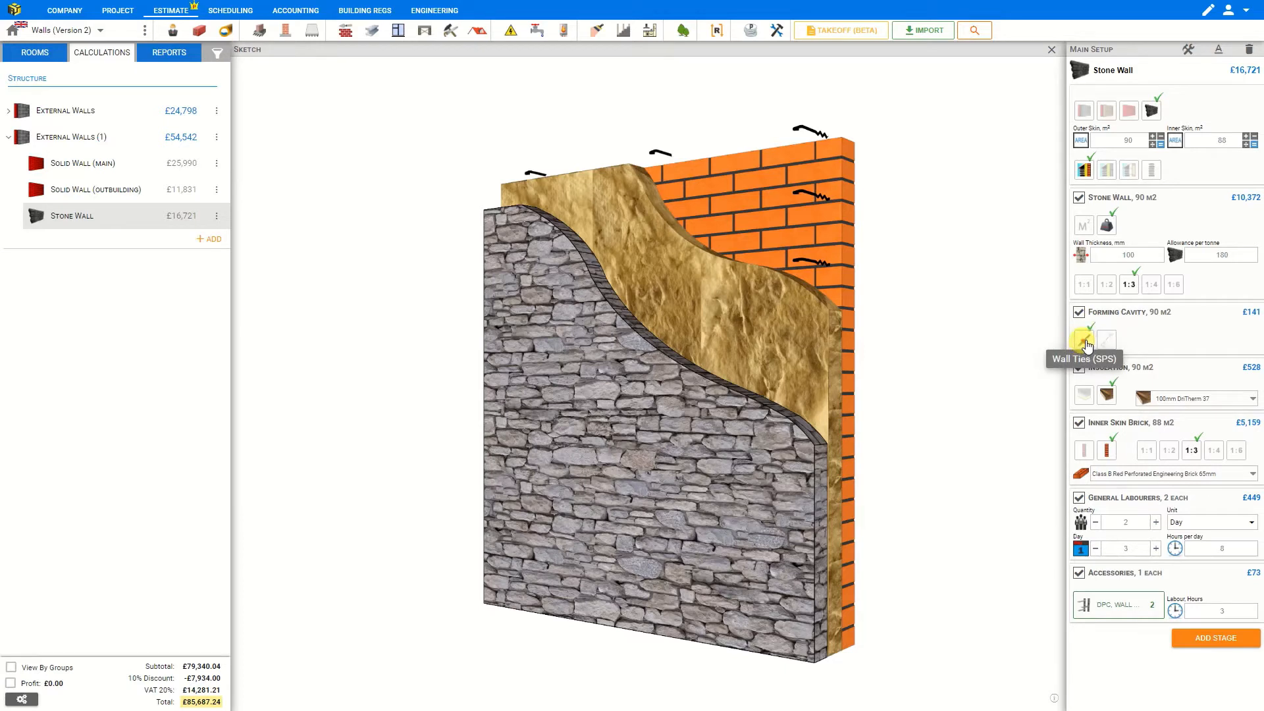
# Compare the two wall tie options for the cavity, settle on Wall Ties (SPS), and return to the estimate's Forming Cavity materials
pyautogui.click(1084, 341)
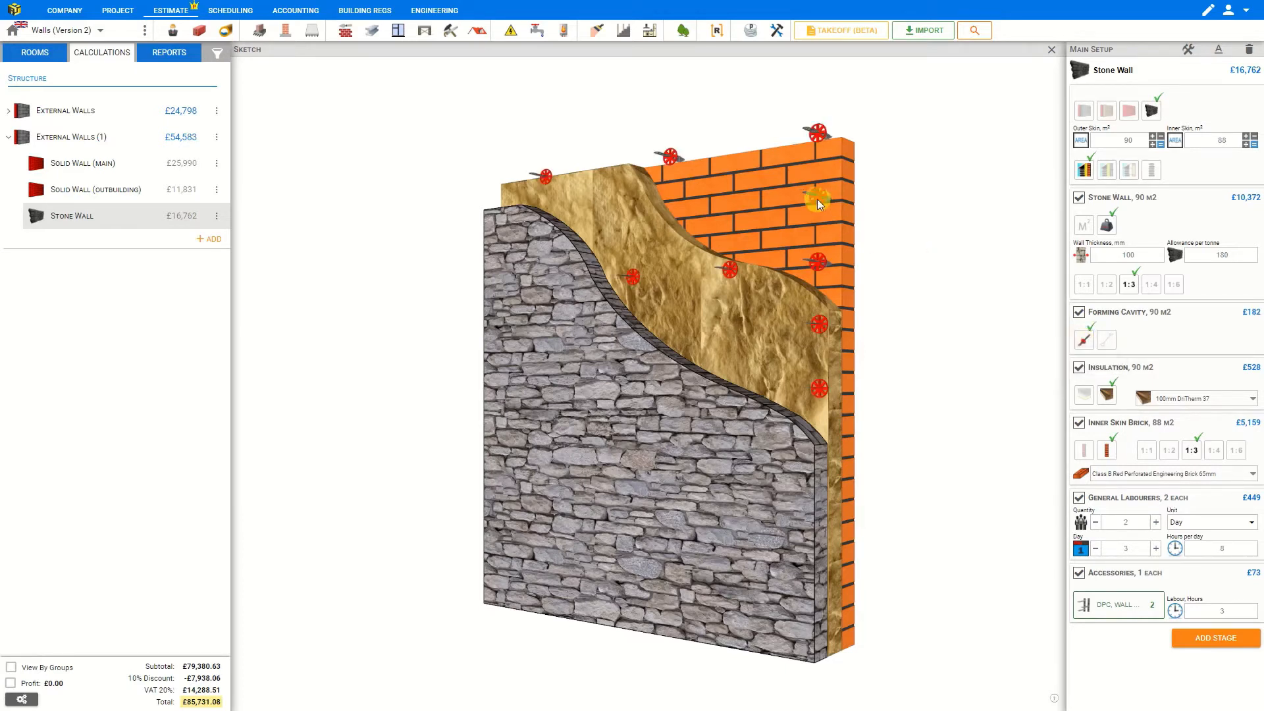
pyautogui.click(1107, 342)
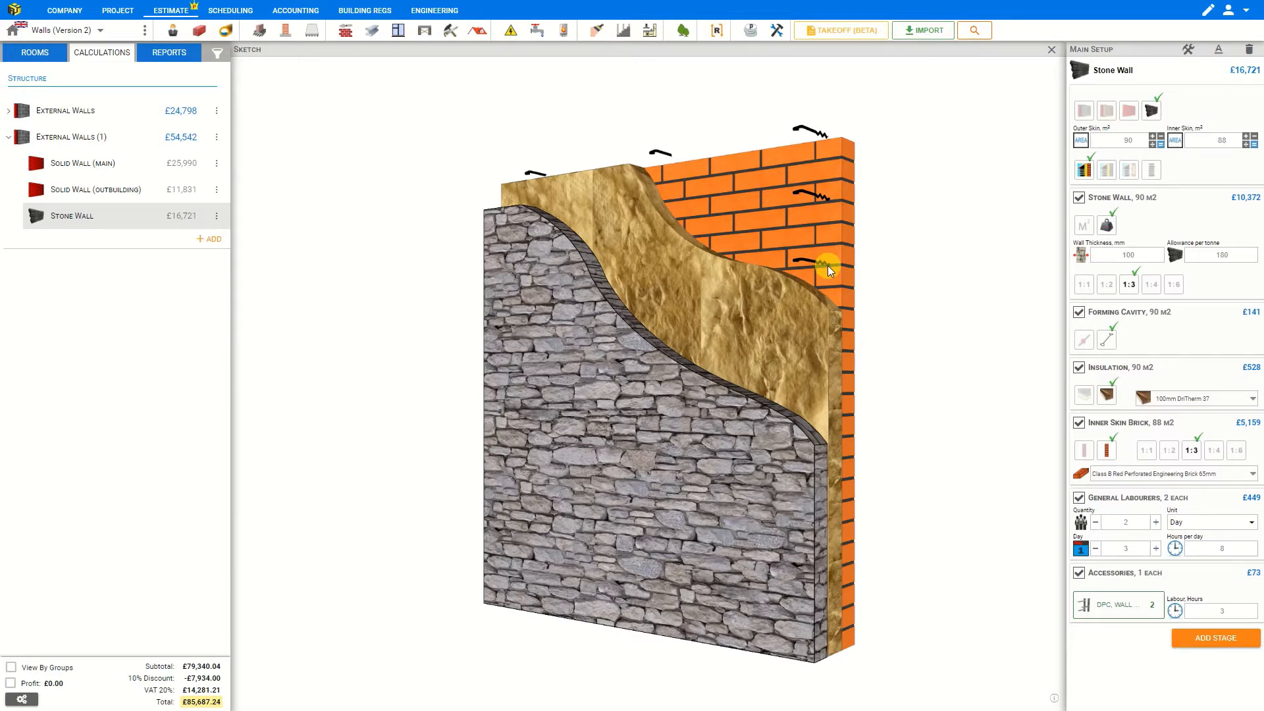
pyautogui.click(1083, 341)
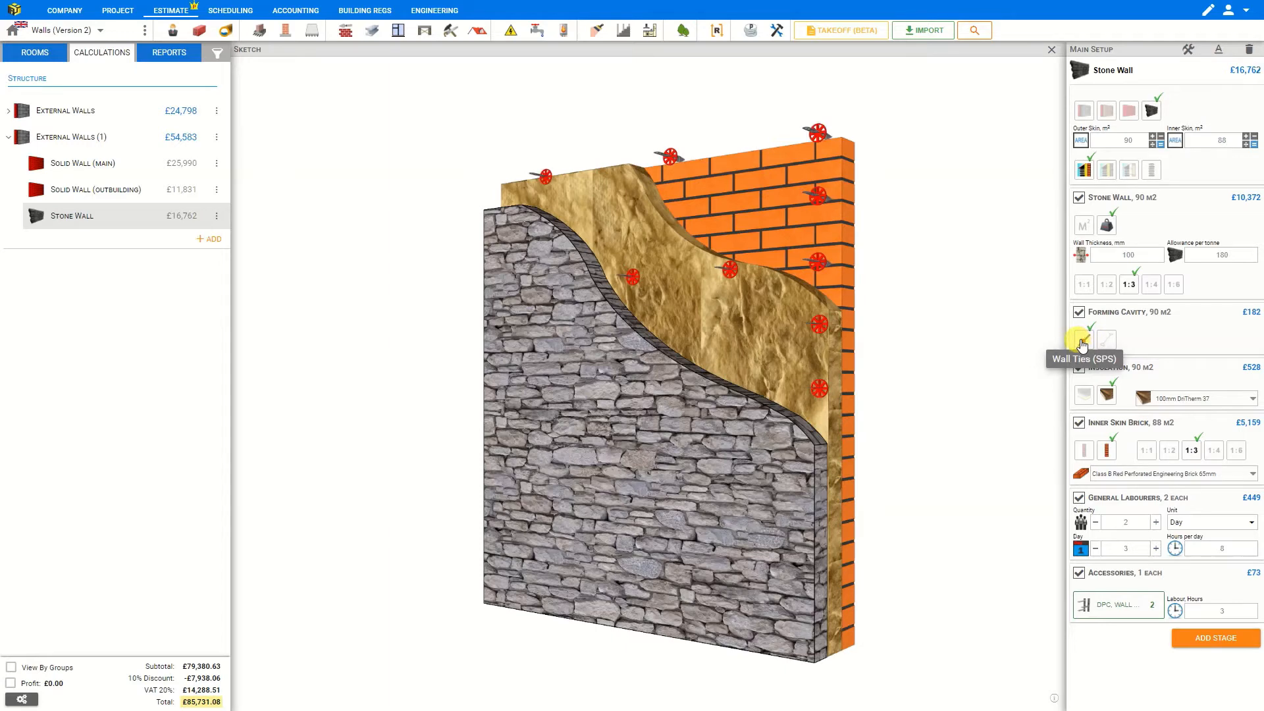
pyautogui.click(1051, 49)
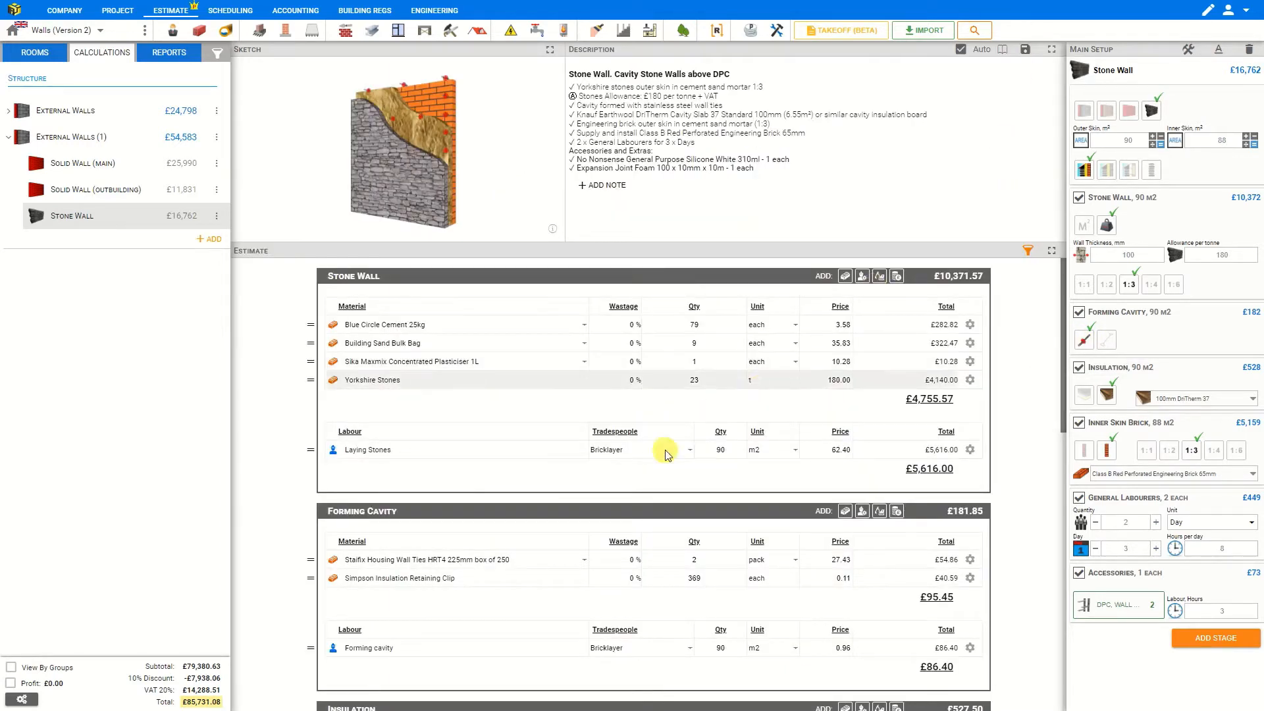
pyautogui.scroll(-1, 564, 559)
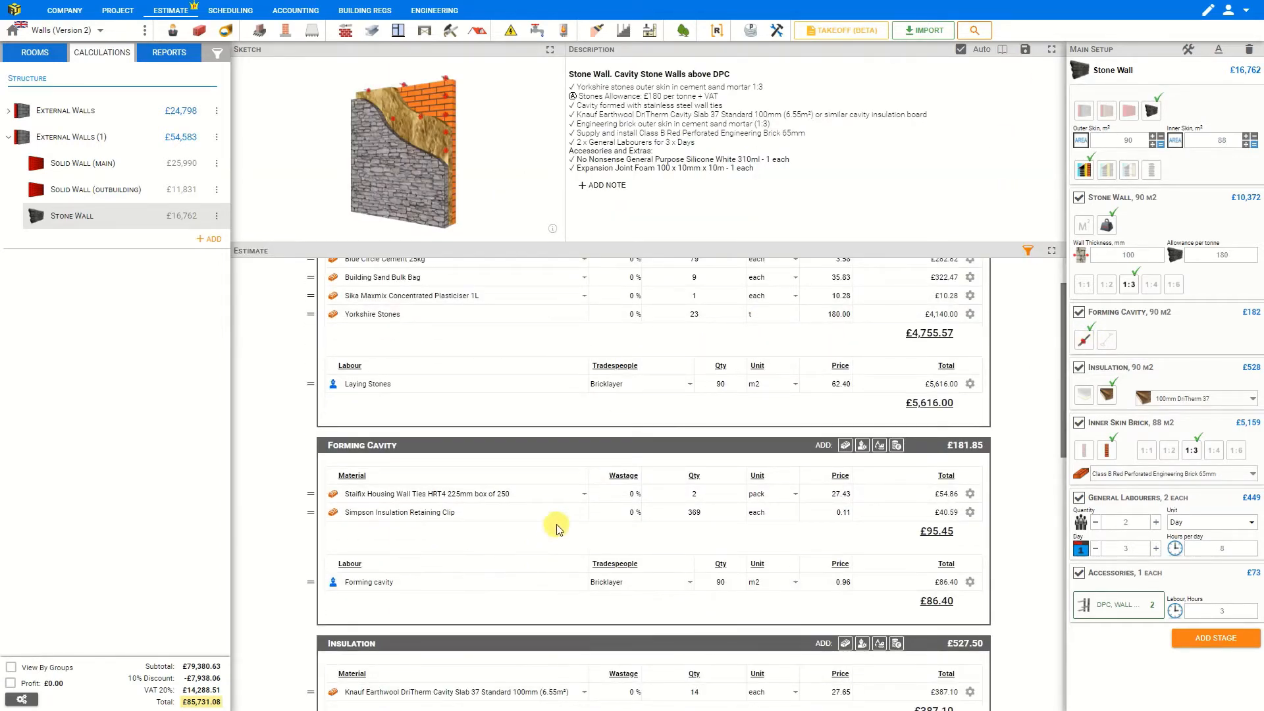
# Toggle the Insulation stage off and on, compare Celotex with Slab, and return to the 100mm DriTherm 37 slab
pyautogui.click(1079, 369)
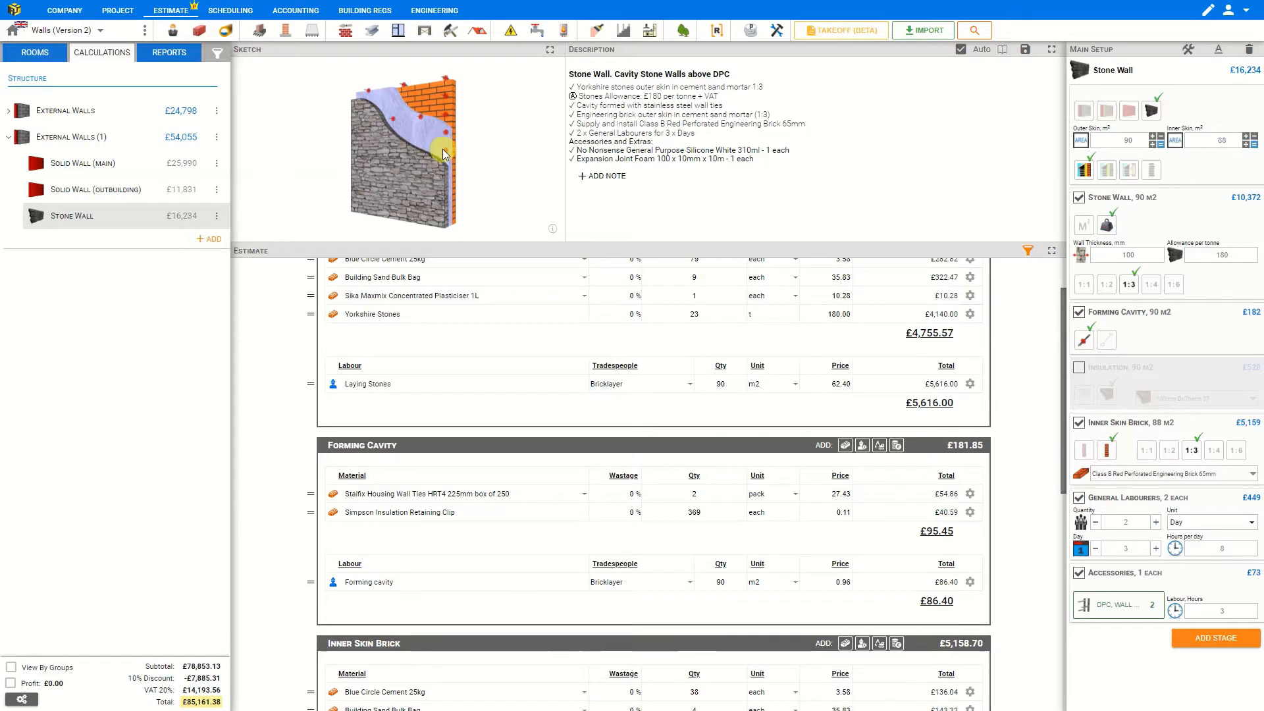
pyautogui.click(1078, 368)
pyautogui.click(1082, 395)
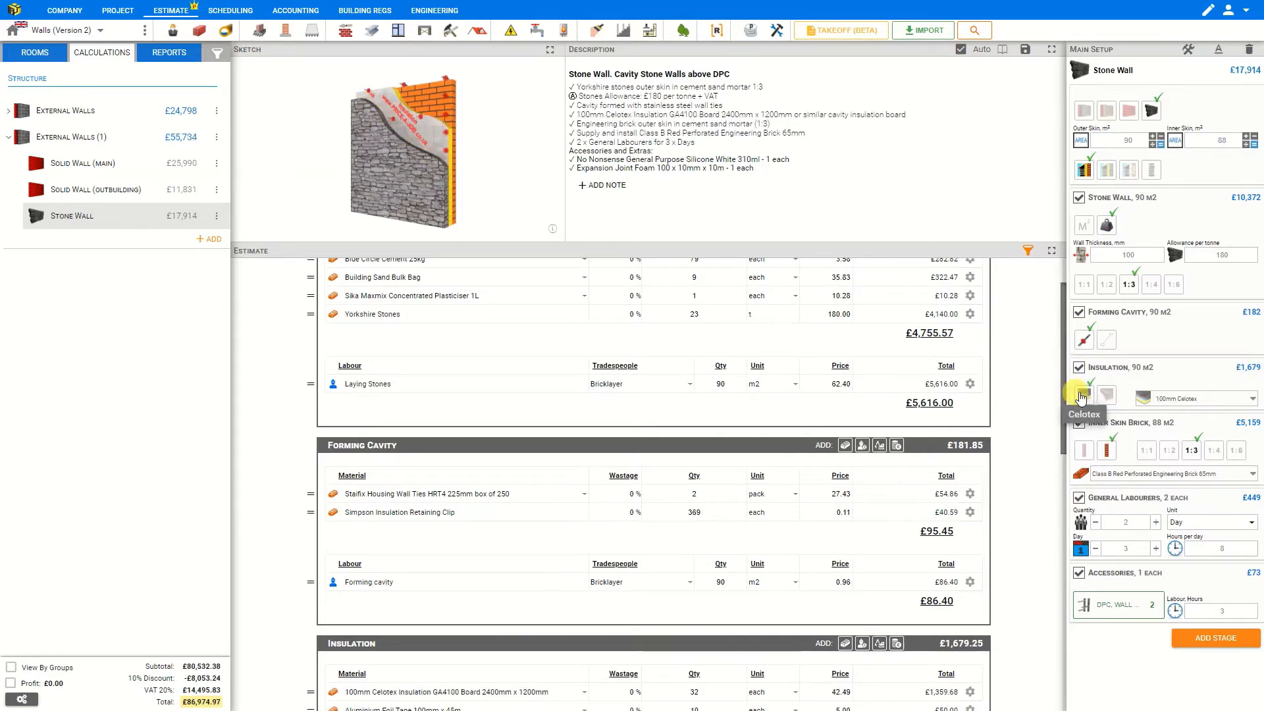
pyautogui.click(1106, 395)
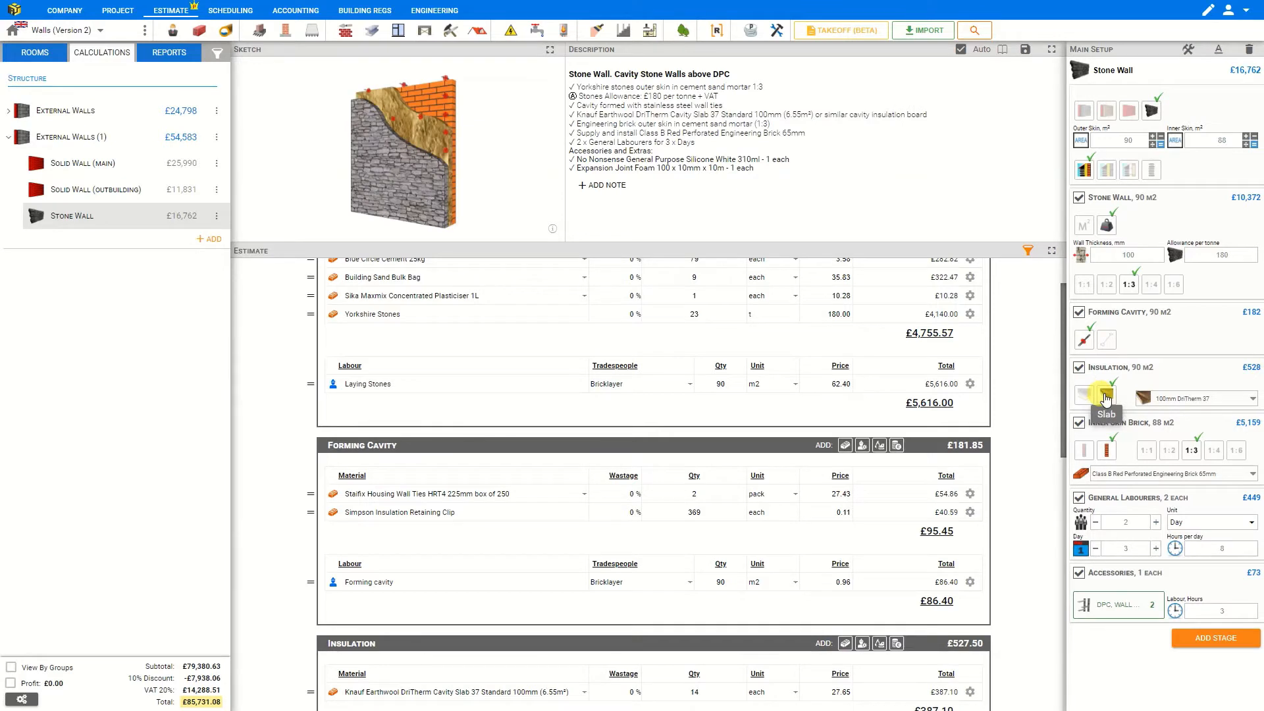
pyautogui.click(1196, 402)
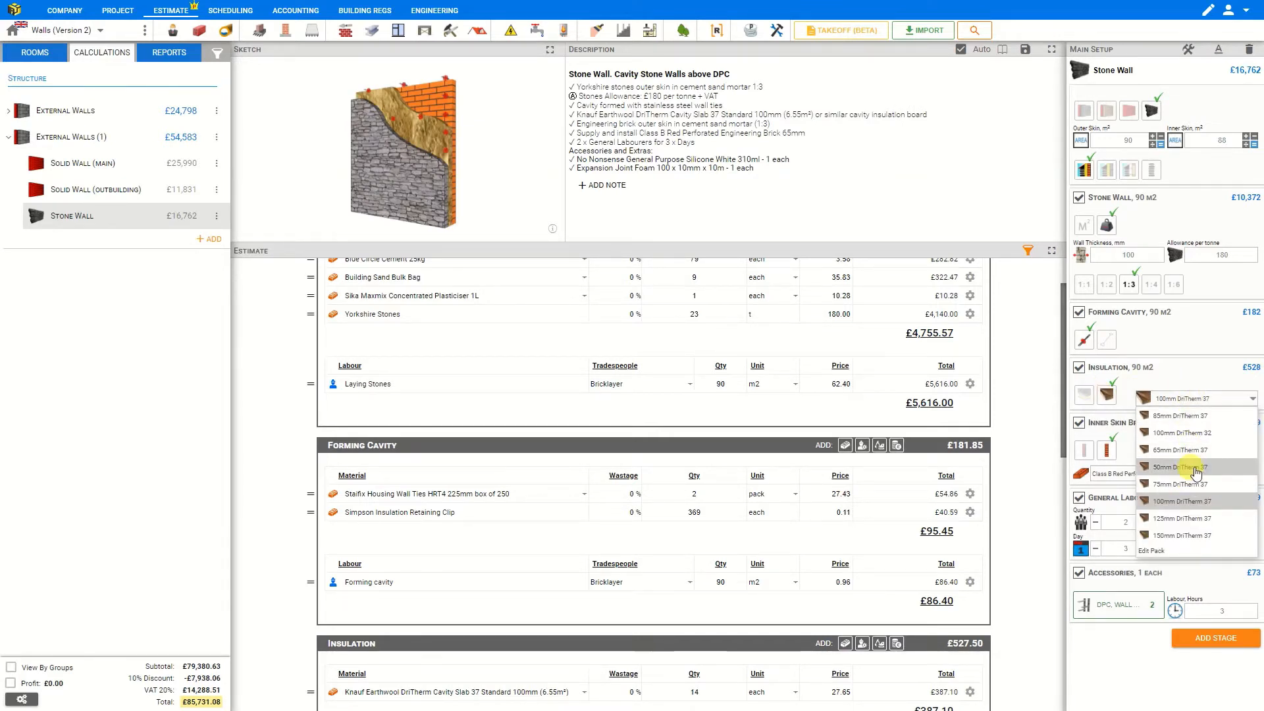
pyautogui.click(1194, 507)
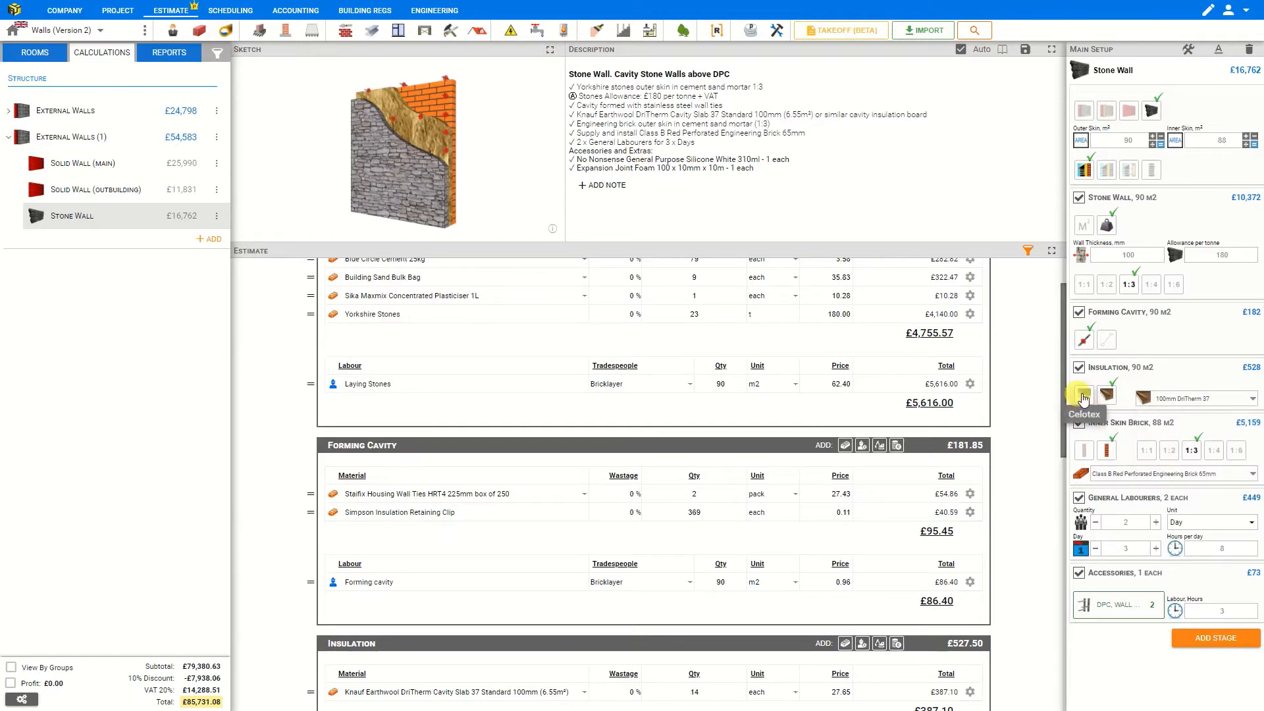
# Switch the cavity insulation type to Celotex and open its board insulation pack for editing
pyautogui.click(1083, 394)
pyautogui.click(1176, 401)
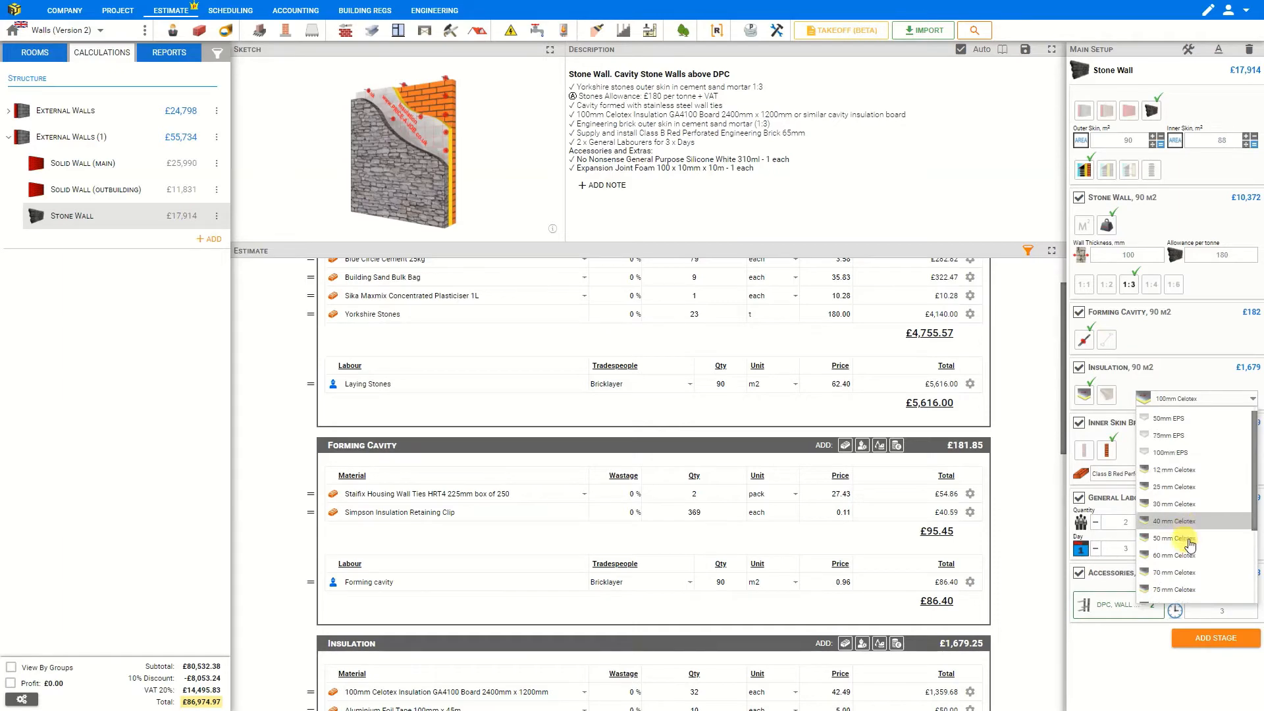
pyautogui.scroll(-3, 1188, 553)
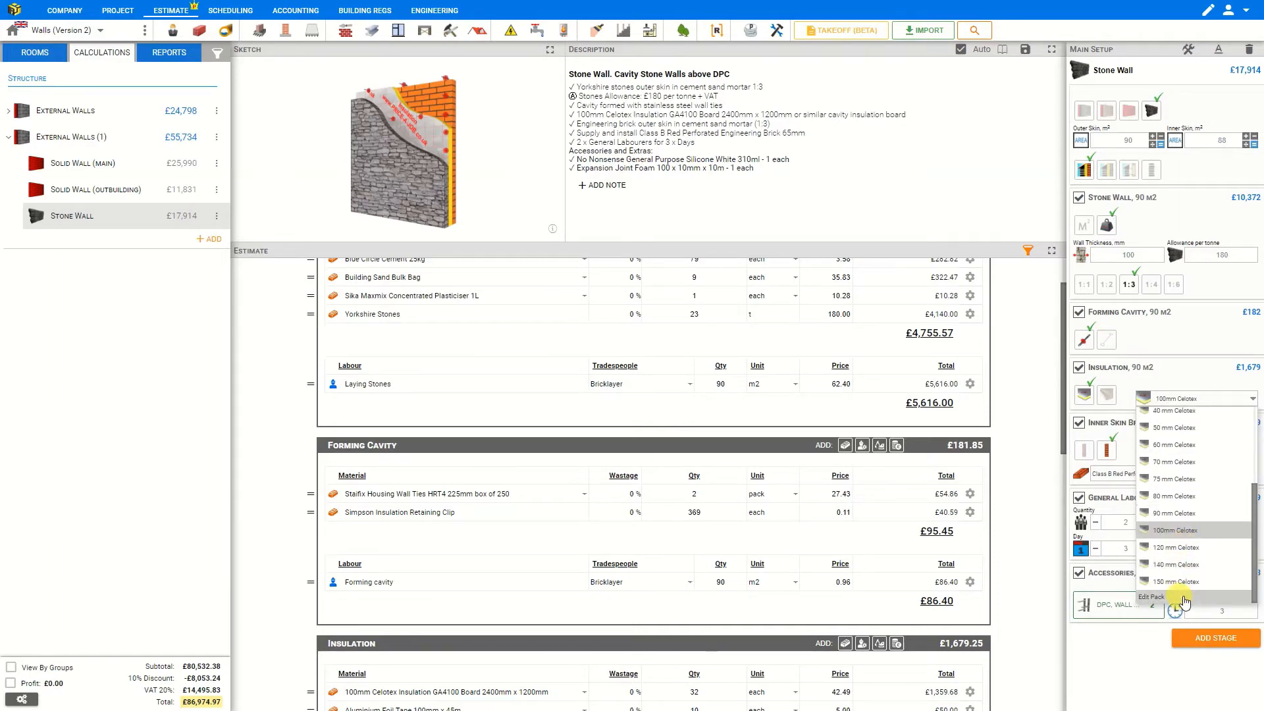
pyautogui.click(1183, 597)
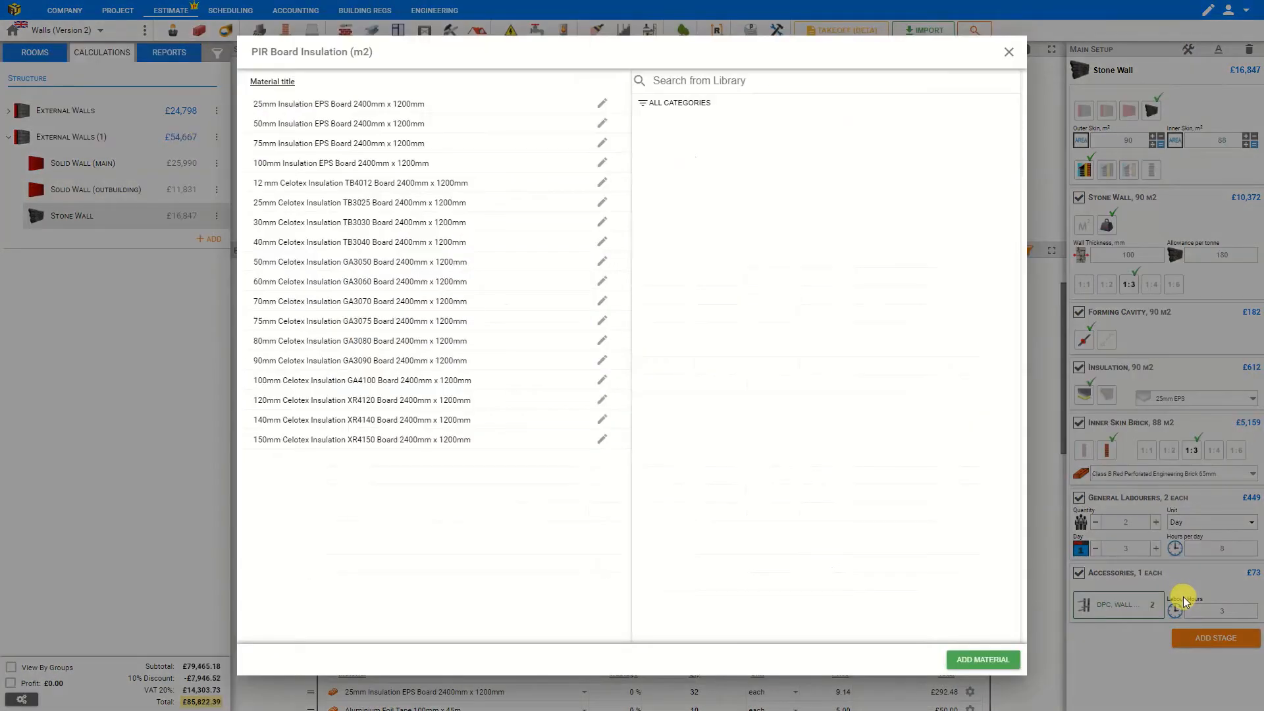
# Examine the material library and the blank new-material form for the PIR board insulation pack, and close the pack without adding anything
pyautogui.click(707, 81)
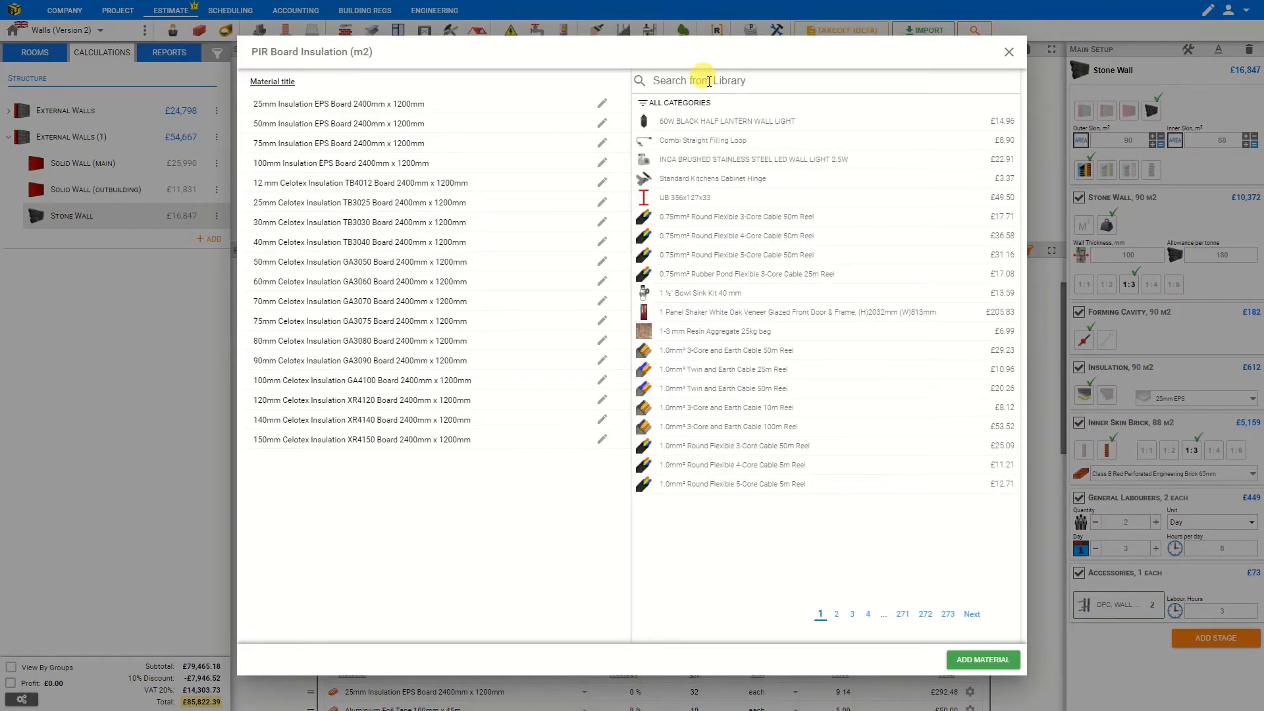
pyautogui.click(982, 659)
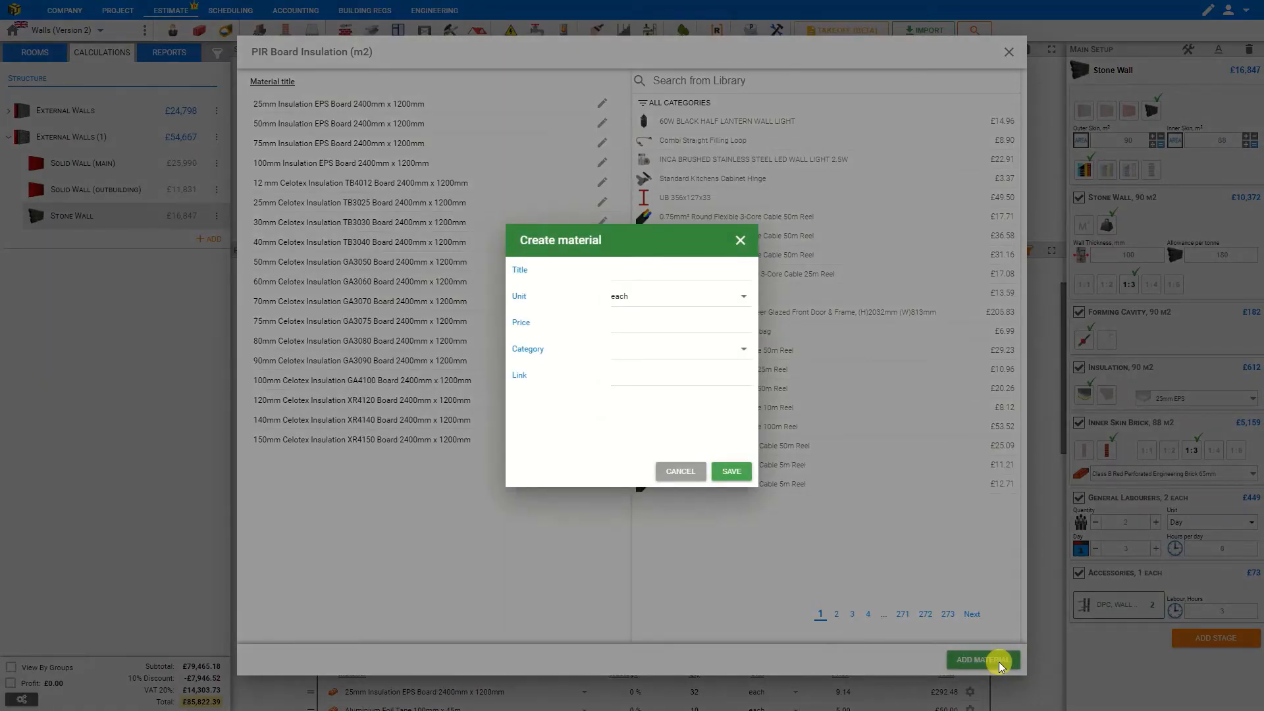
pyautogui.click(639, 271)
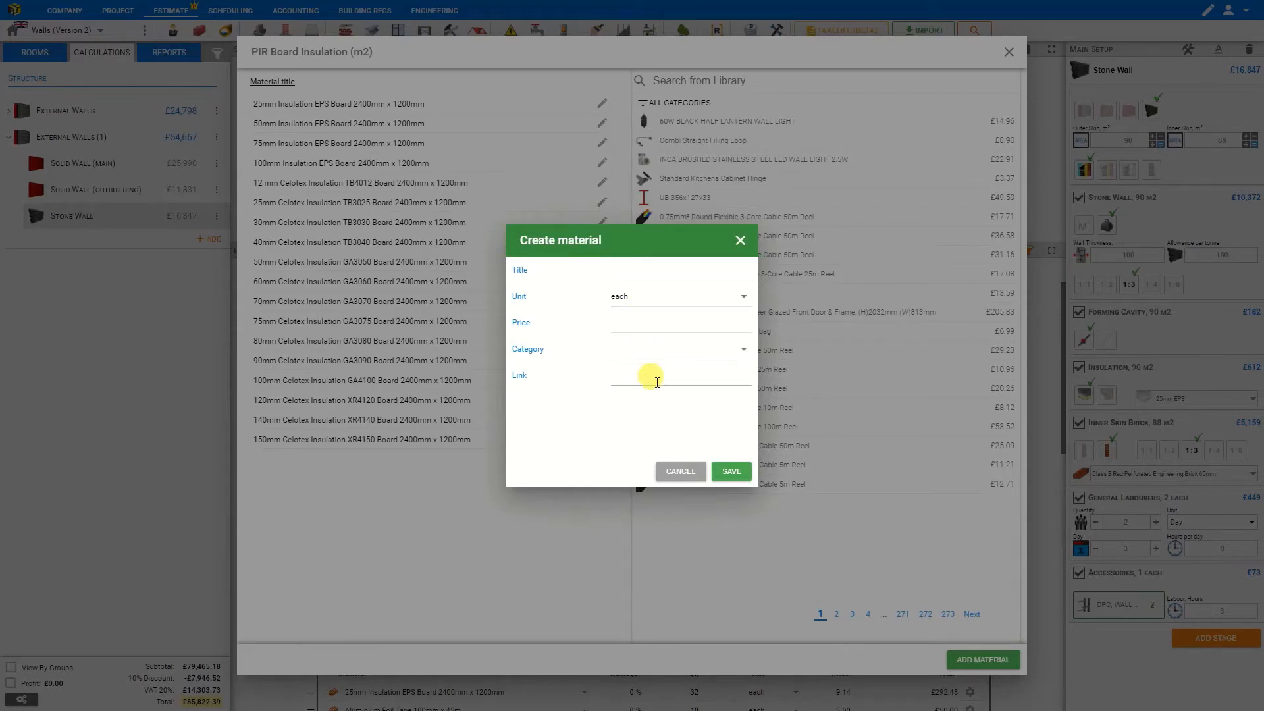
pyautogui.click(679, 471)
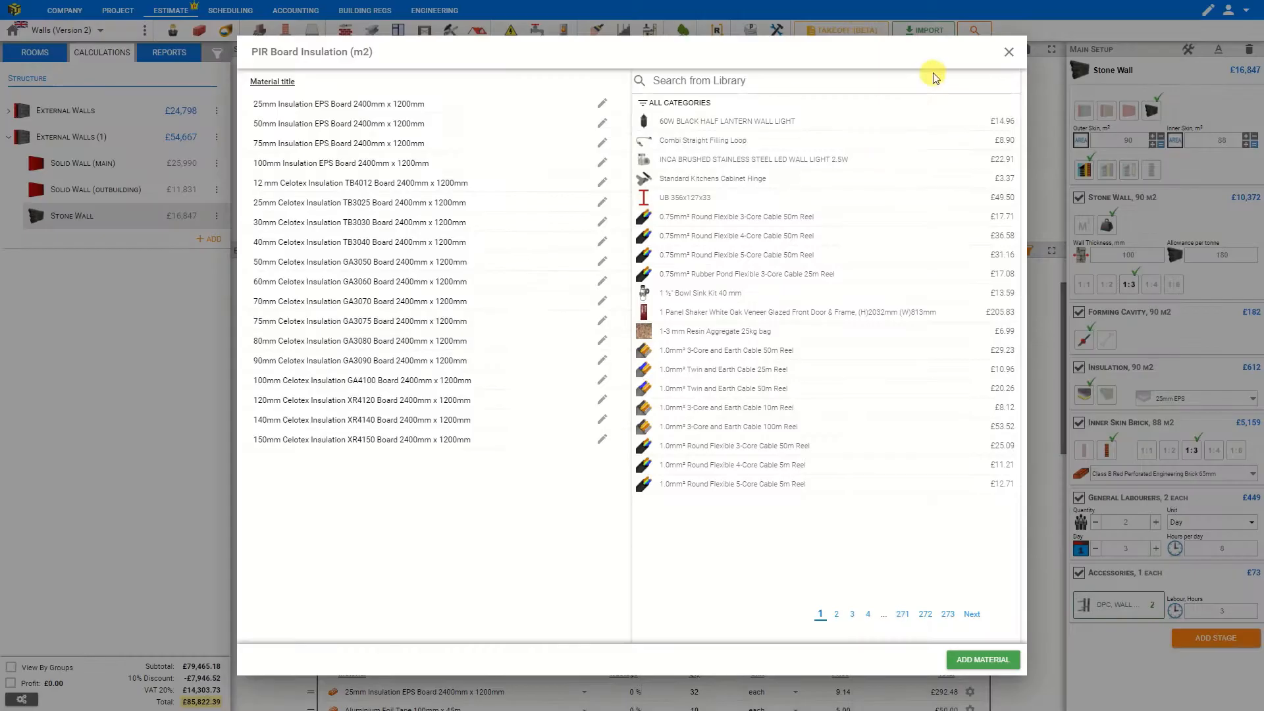
pyautogui.click(1006, 55)
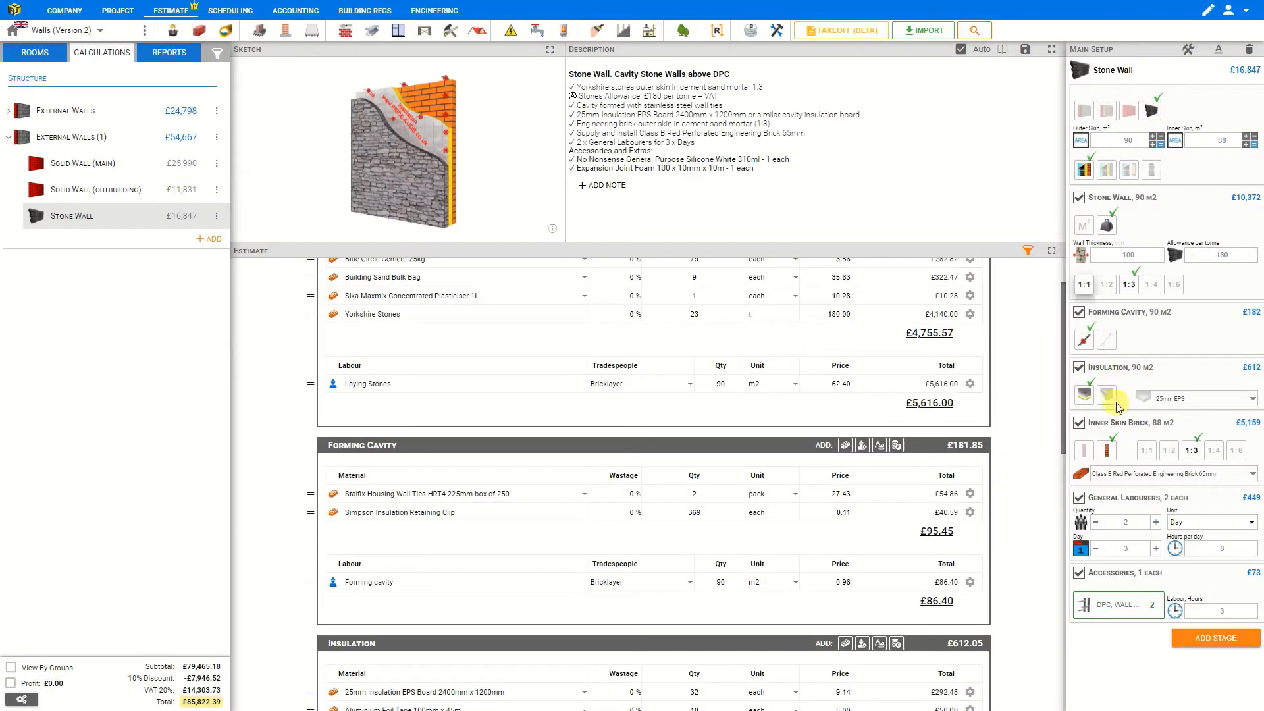
# Set the cavity insulation board to 30 mm Celotex
pyautogui.click(1189, 399)
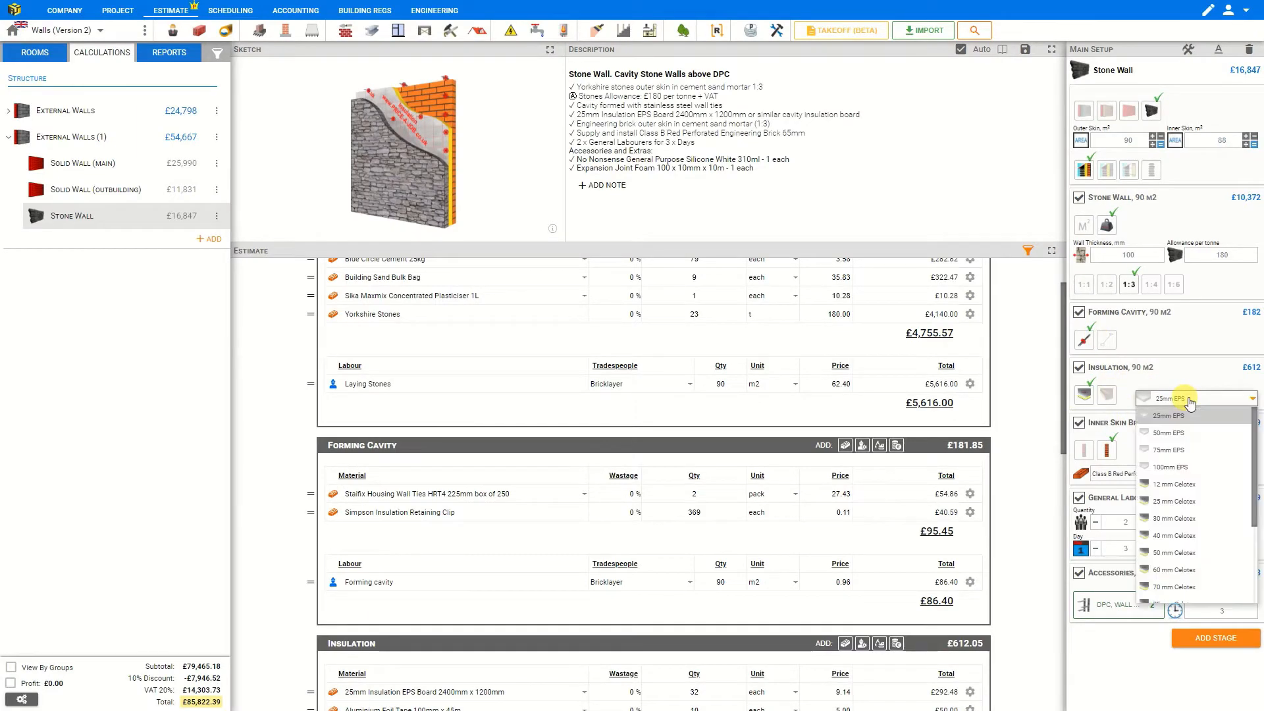
pyautogui.click(1196, 522)
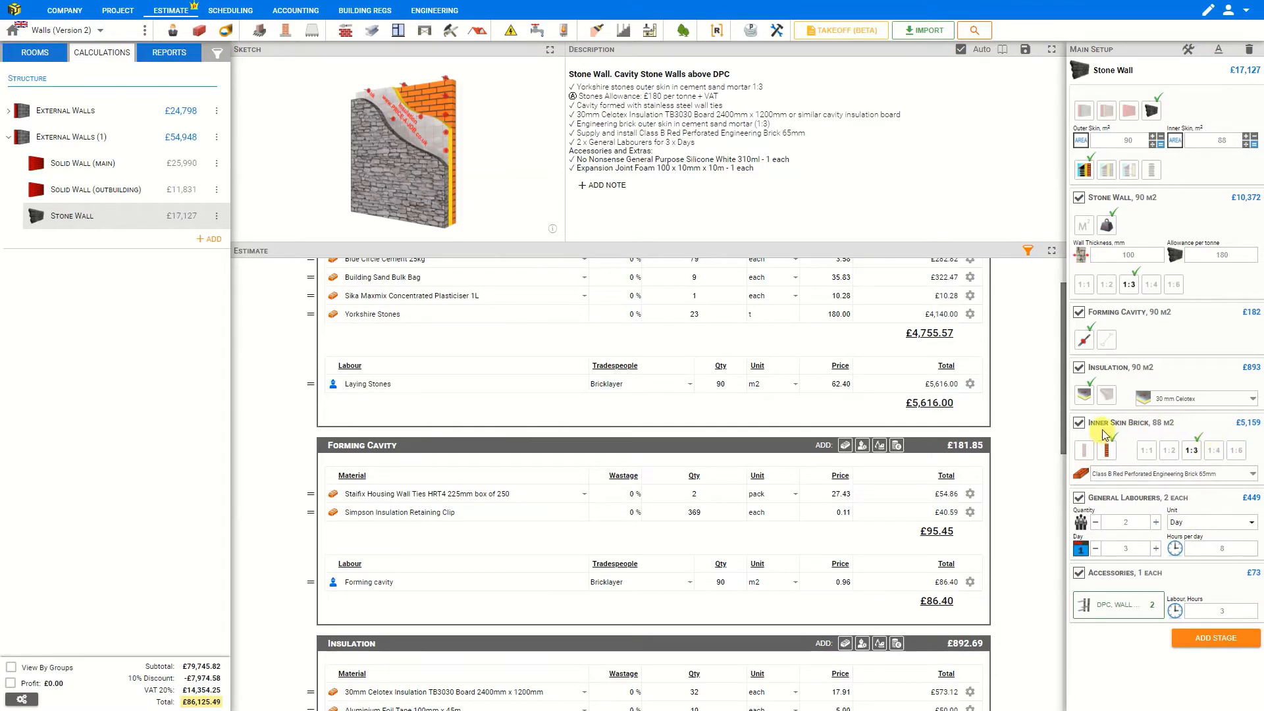
# Compare Brick Facing with Brick Engineering for the inner skin, keep Brick Engineering, and set its mortar mix to 1:4
pyautogui.click(1084, 452)
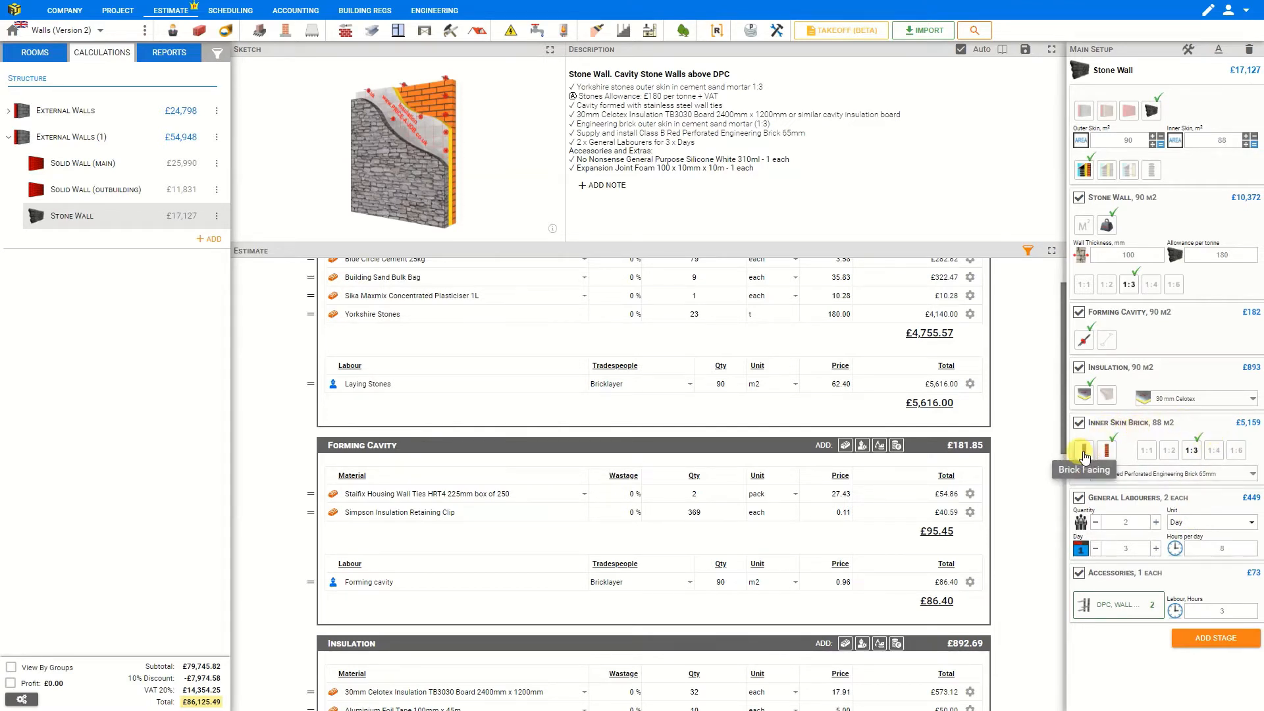
pyautogui.click(1107, 452)
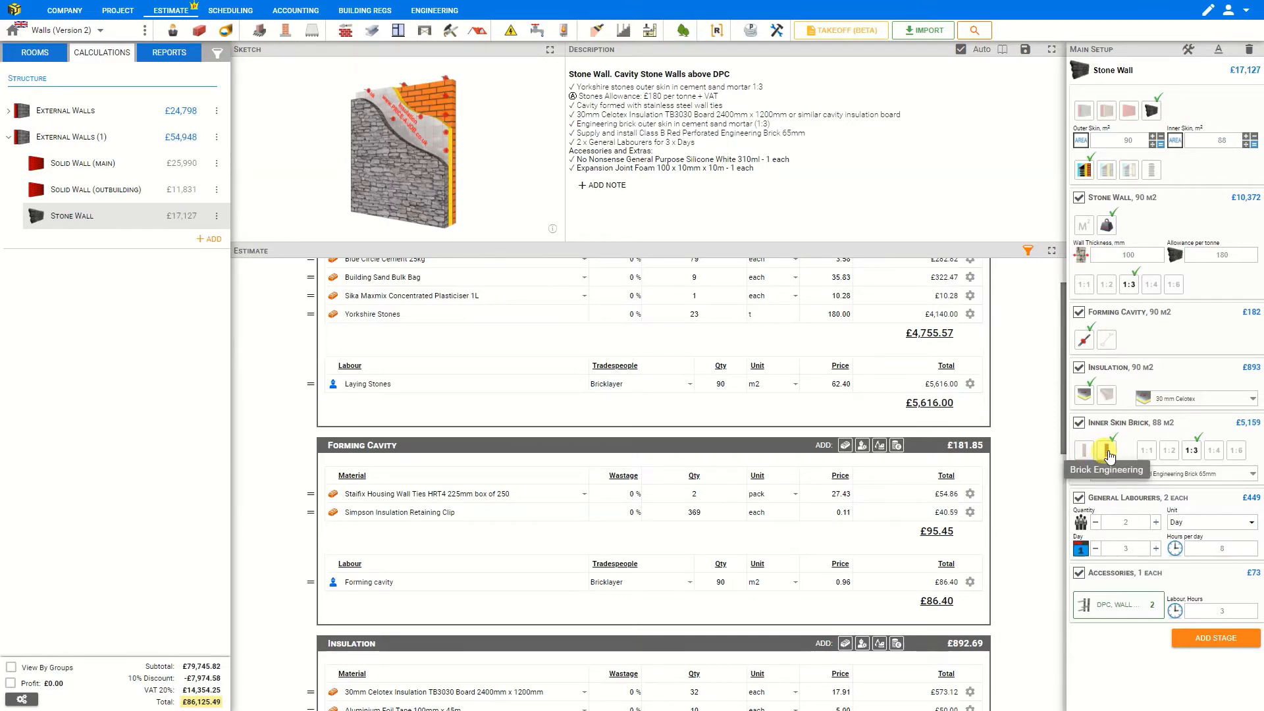
pyautogui.scroll(-8, 997, 402)
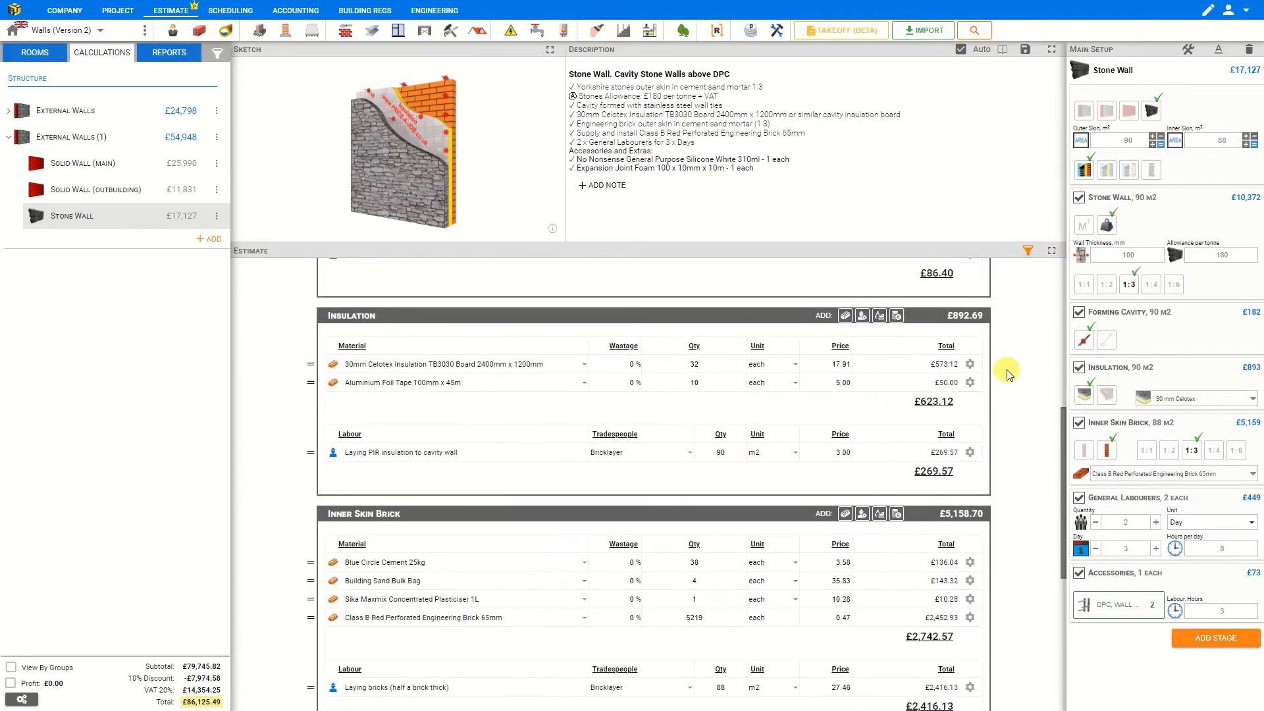
pyautogui.click(1086, 453)
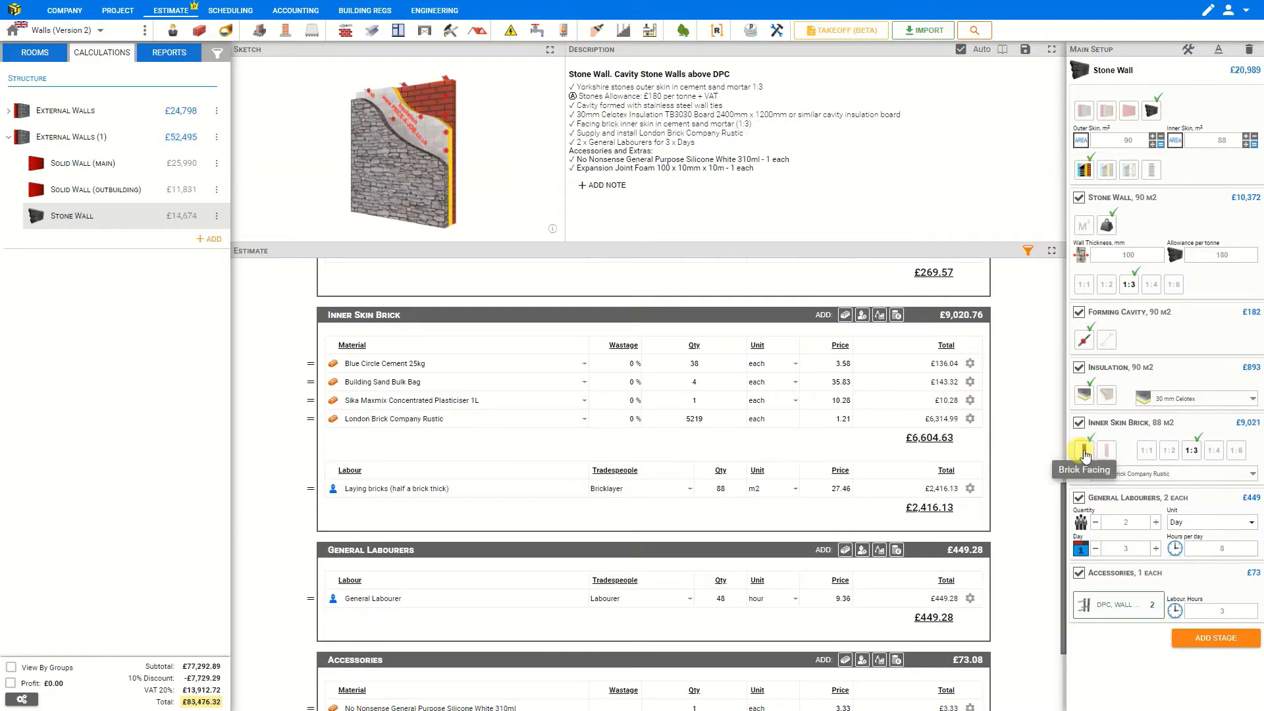
pyautogui.click(1108, 452)
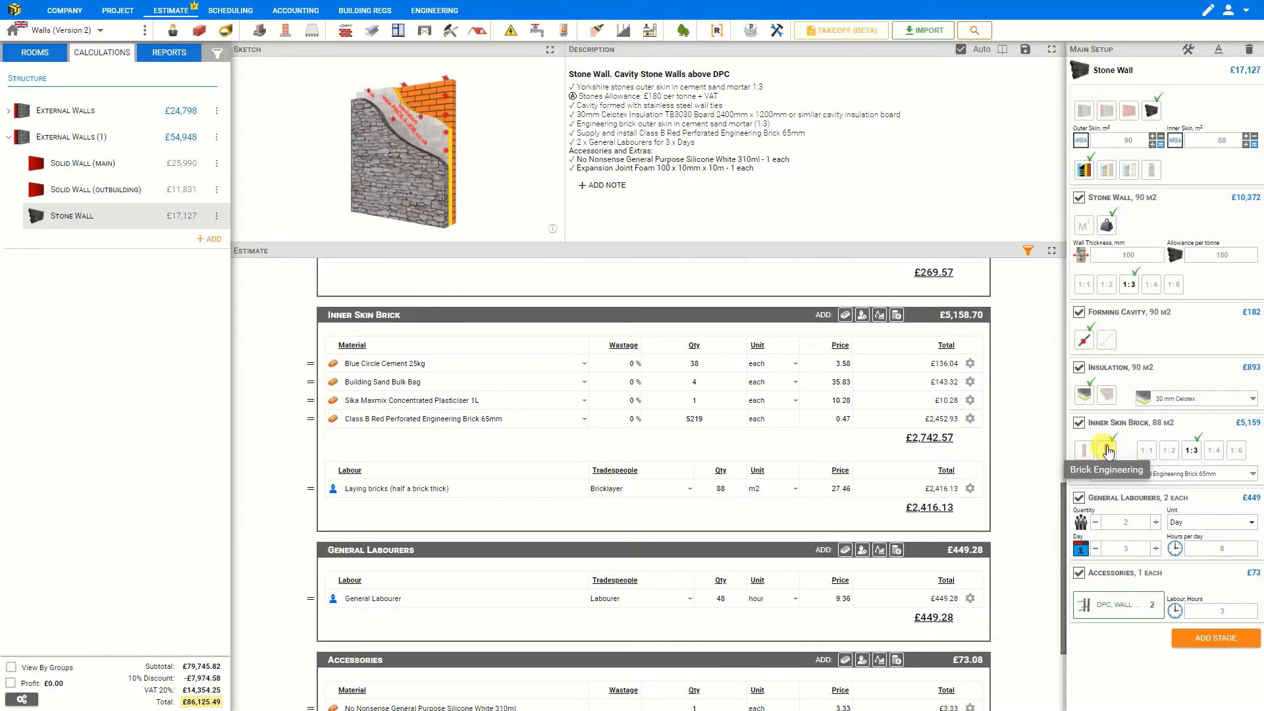
pyautogui.click(1169, 453)
pyautogui.click(1214, 451)
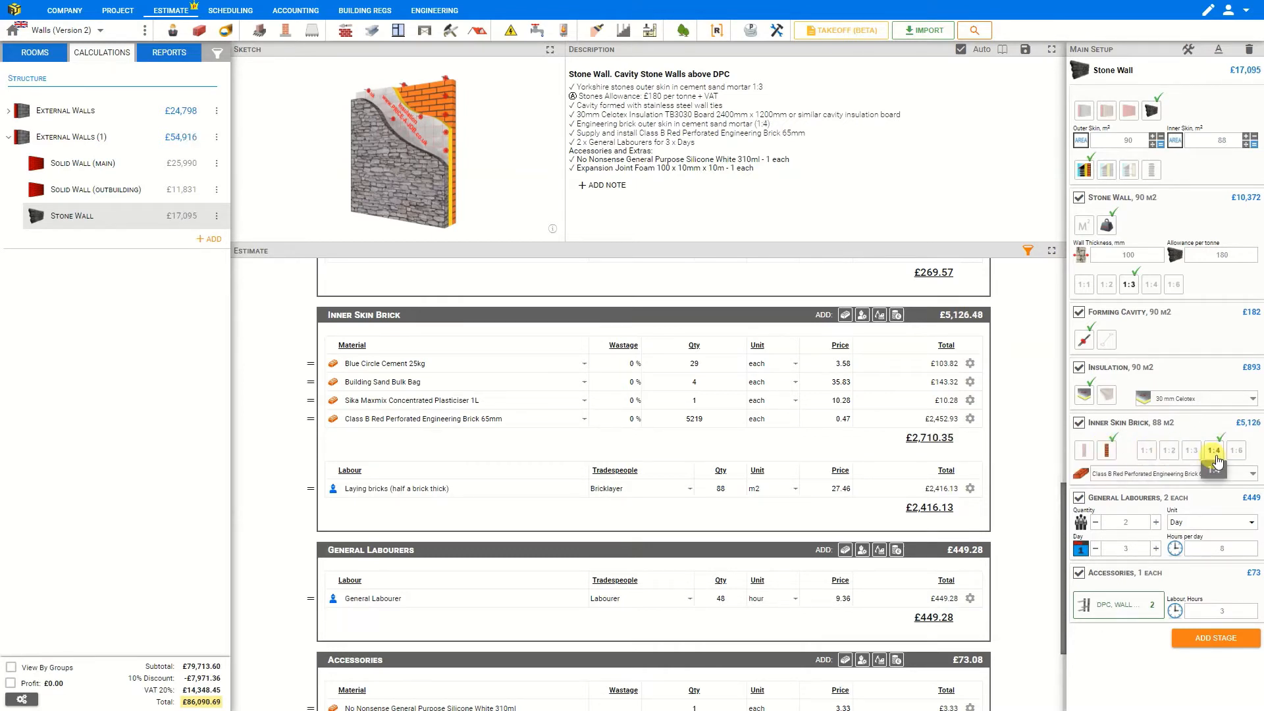
# Try the Supplied by Client option for the inner skin's engineering bricks and check the wall description
pyautogui.click(1172, 475)
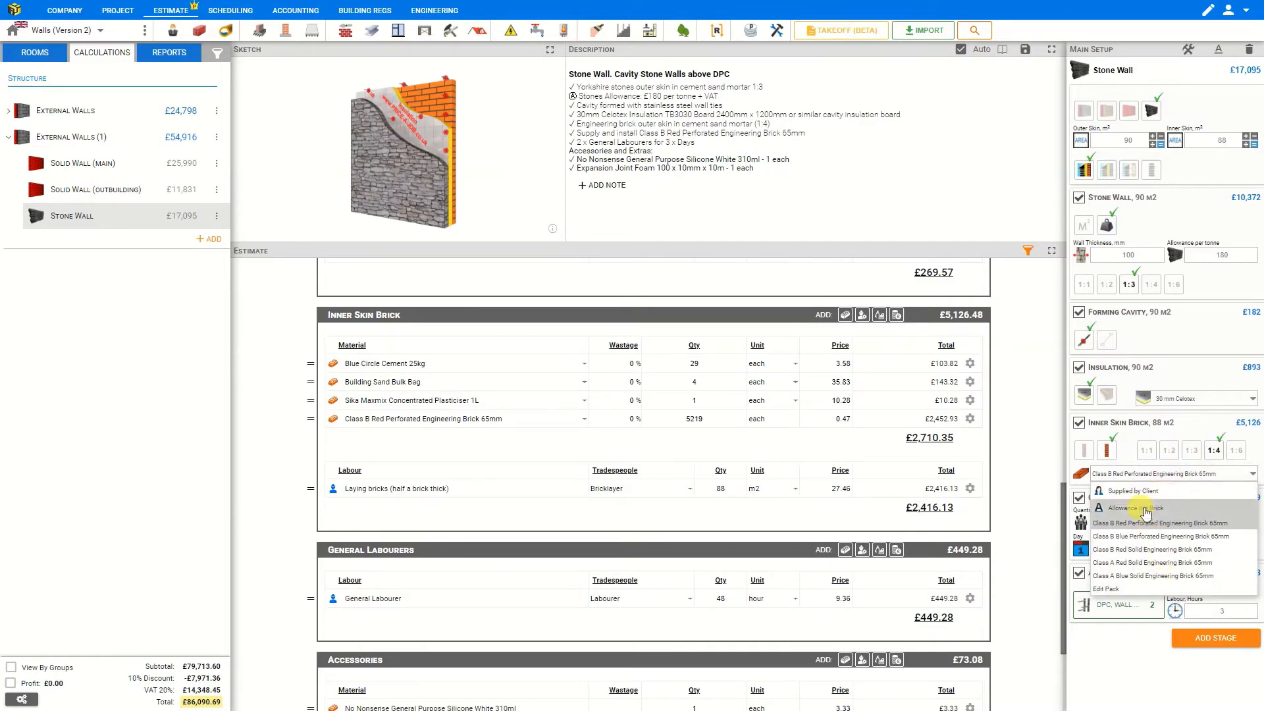
pyautogui.click(1144, 491)
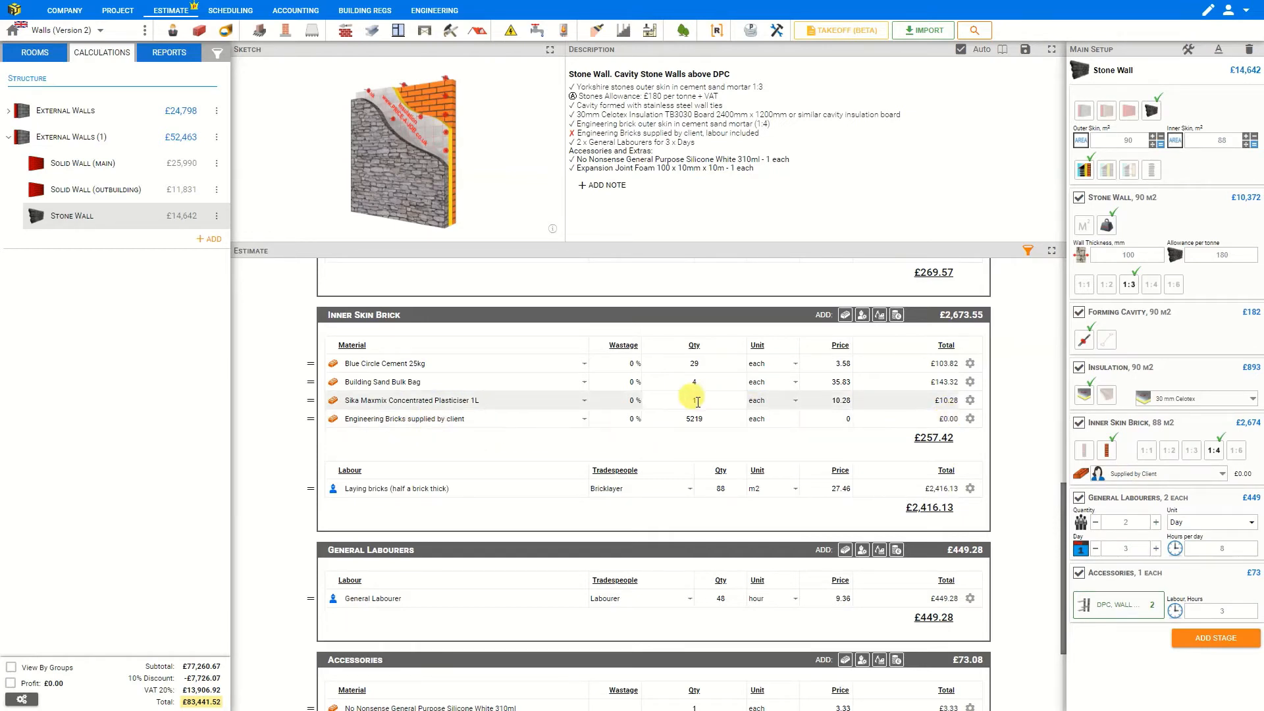
pyautogui.click(572, 132)
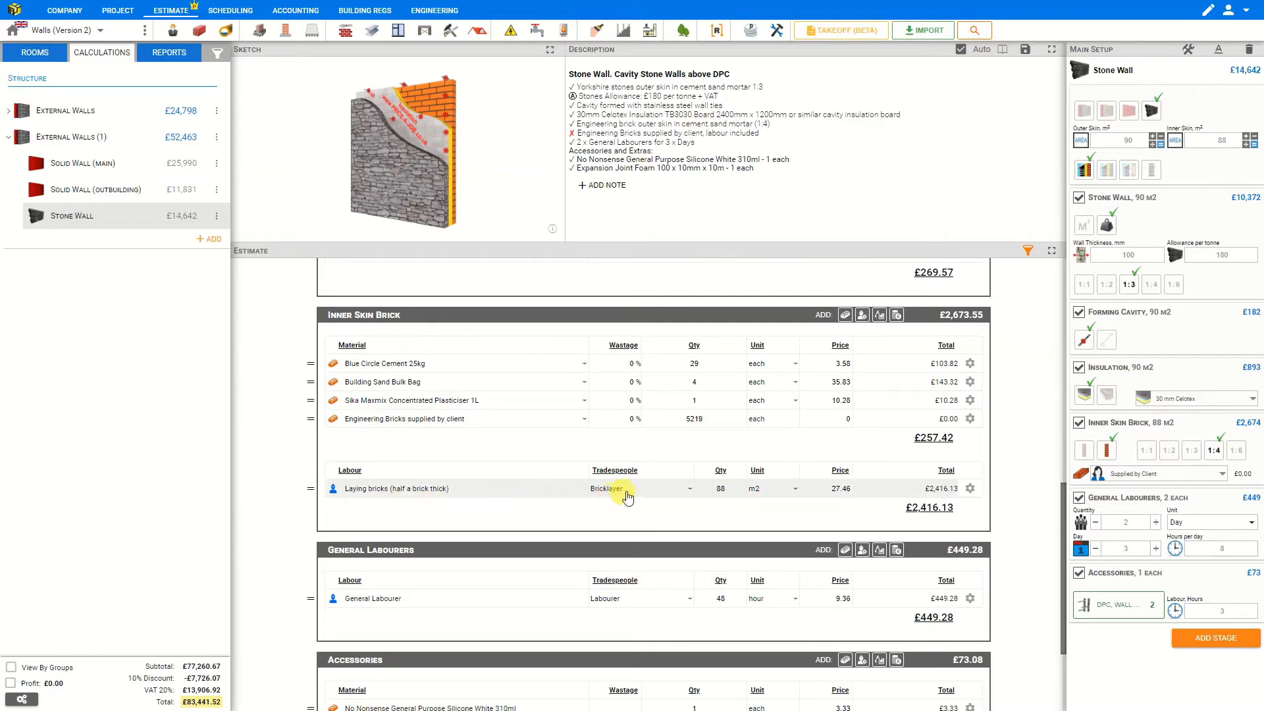
# Switch the inner skin's engineering bricks to Allowance per Brick and set the allowance to 1
pyautogui.click(1138, 478)
pyautogui.click(1141, 507)
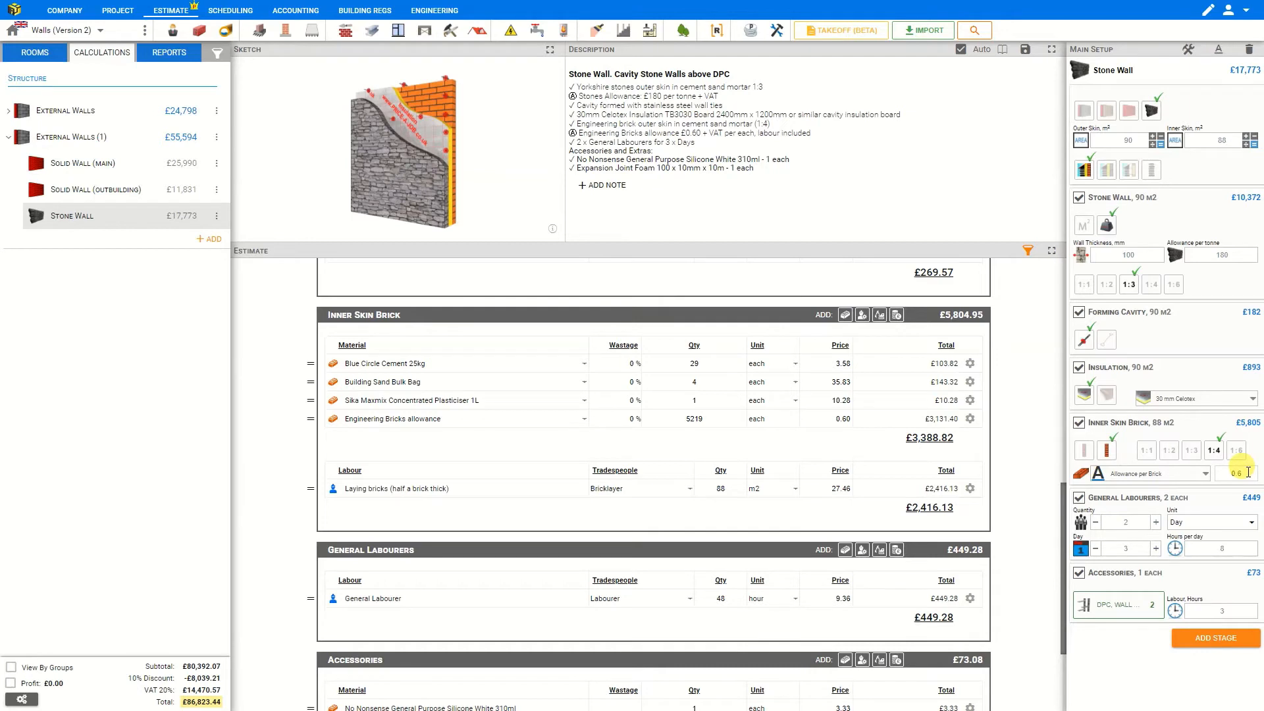
pyautogui.moveTo(1248, 472); pyautogui.dragTo(1231, 468)
pyautogui.write('1')
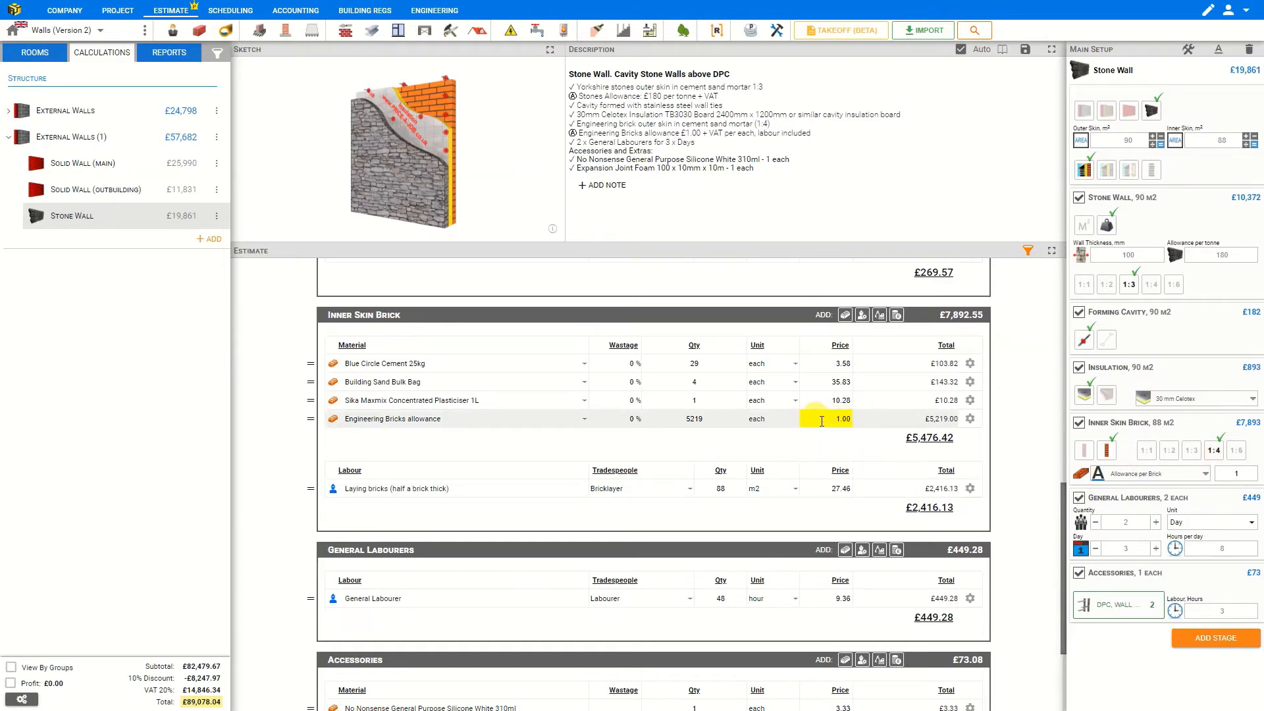
# Reset the Engineering Bricks allowance line in the estimate to its default price
pyautogui.click(970, 419)
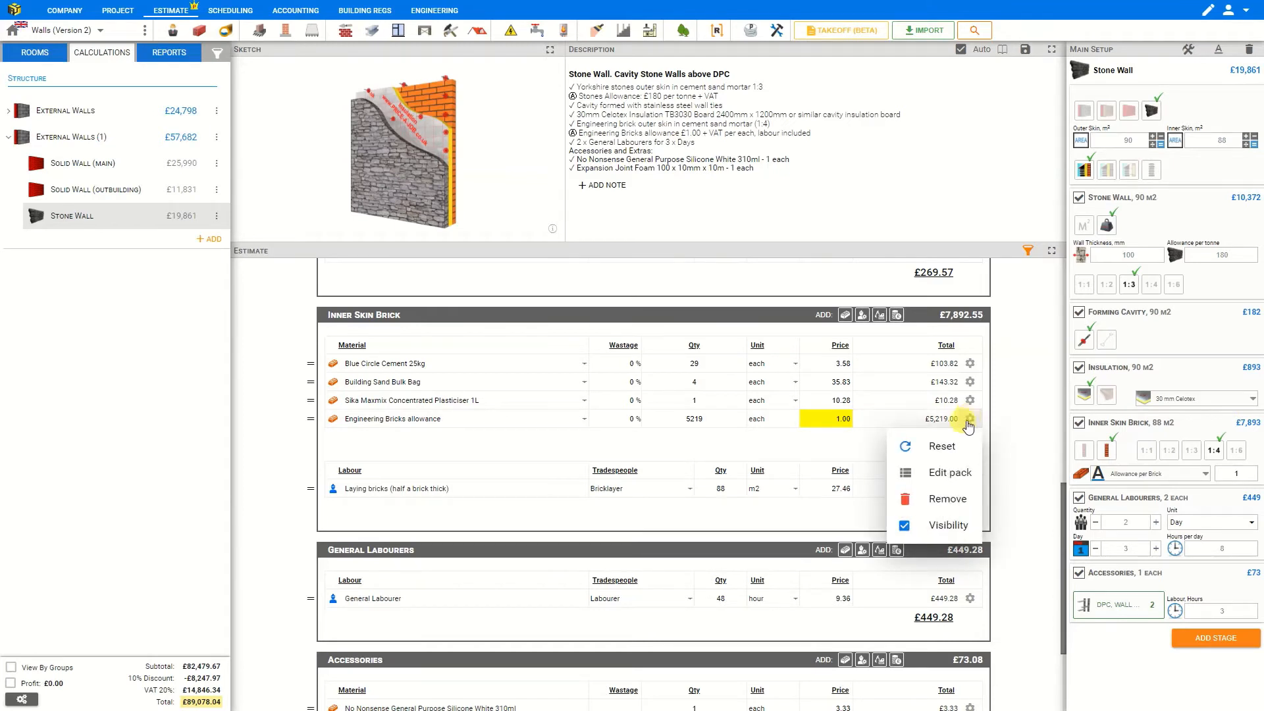
pyautogui.click(943, 447)
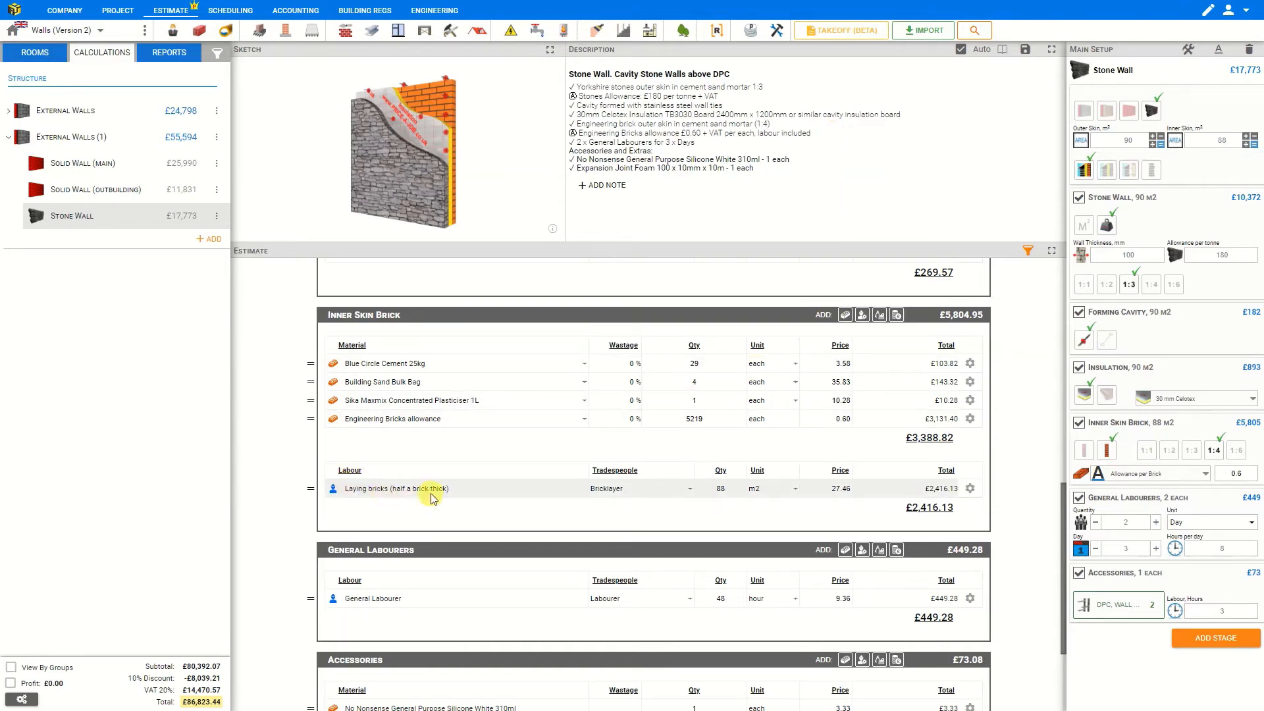
pyautogui.scroll(6, 602, 455)
pyautogui.scroll(-6, 589, 405)
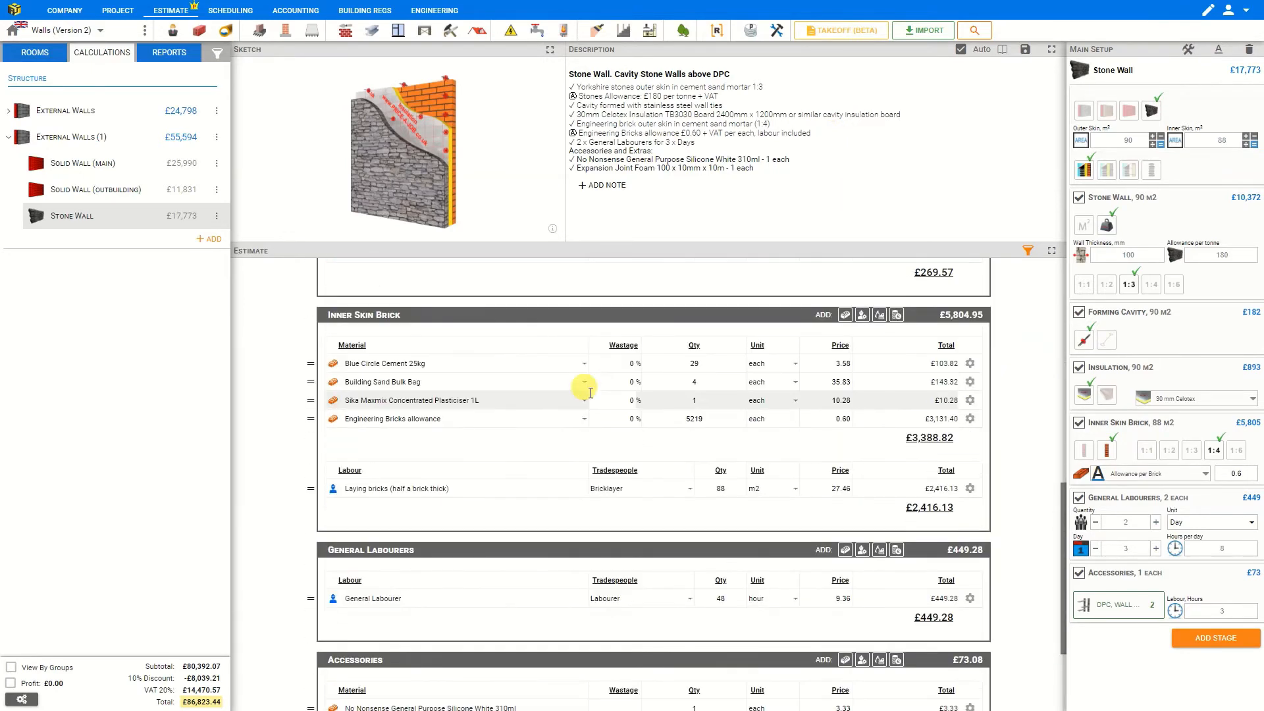
pyautogui.scroll(-1, 591, 391)
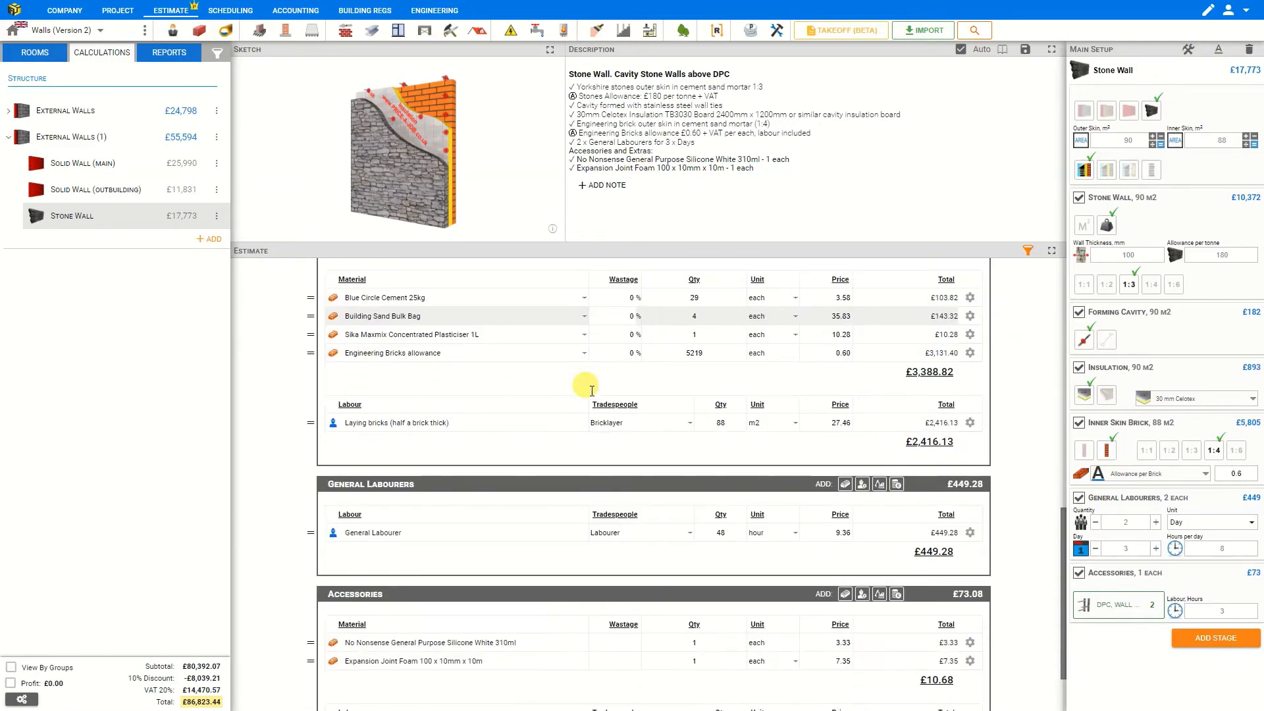
# Set the general labourers' duration to 5 days, toggling the General Labourers stage off and on, and leave the stage disabled
pyautogui.click(1078, 498)
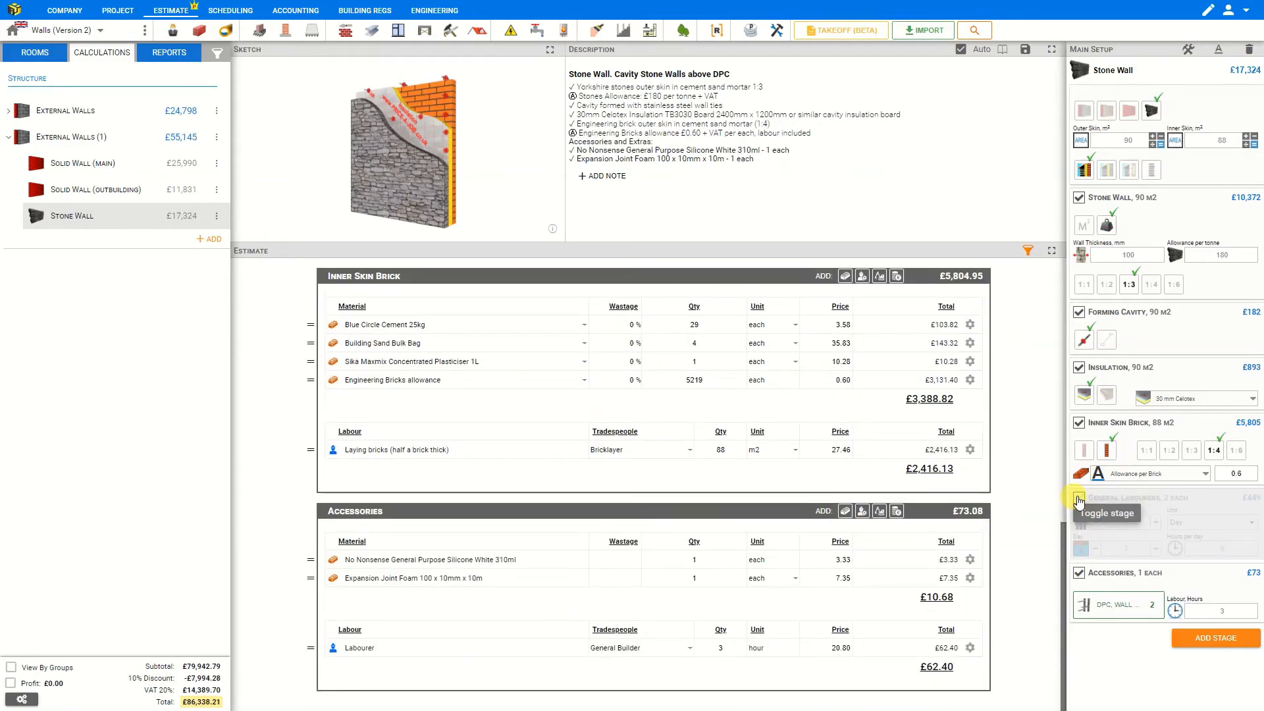
pyautogui.click(1078, 500)
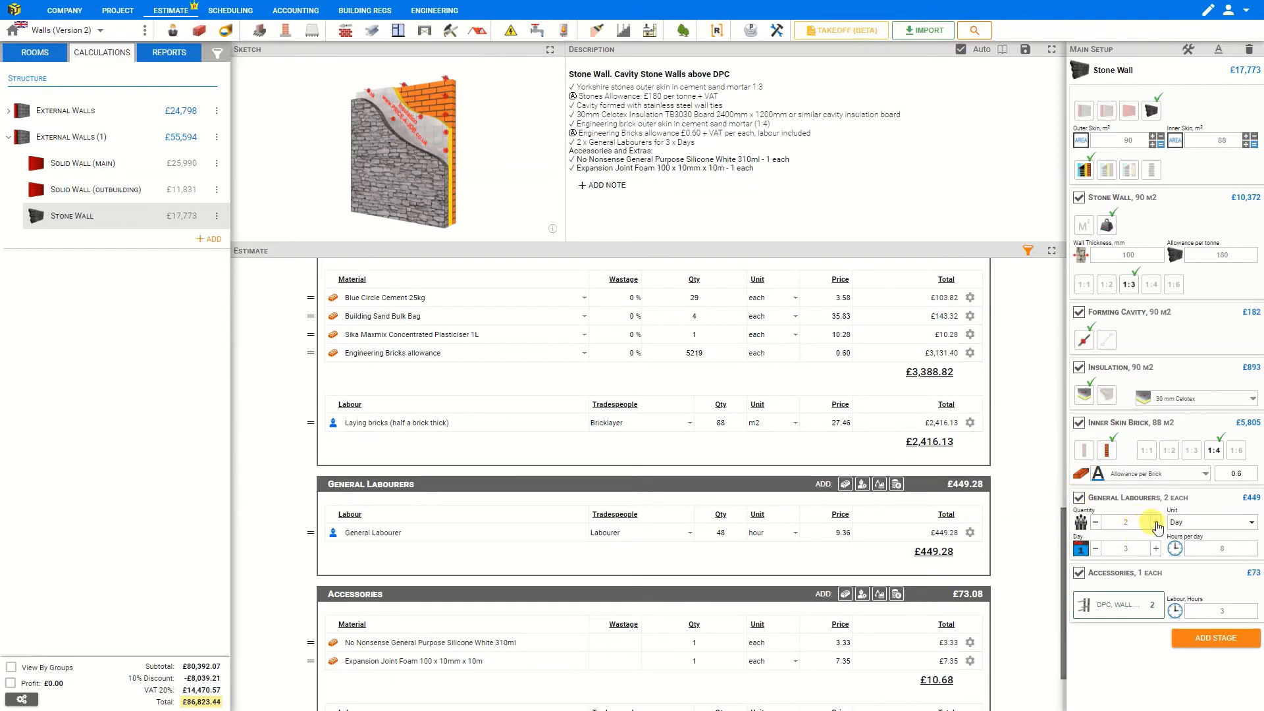
pyautogui.click(1193, 522)
pyautogui.click(1223, 549)
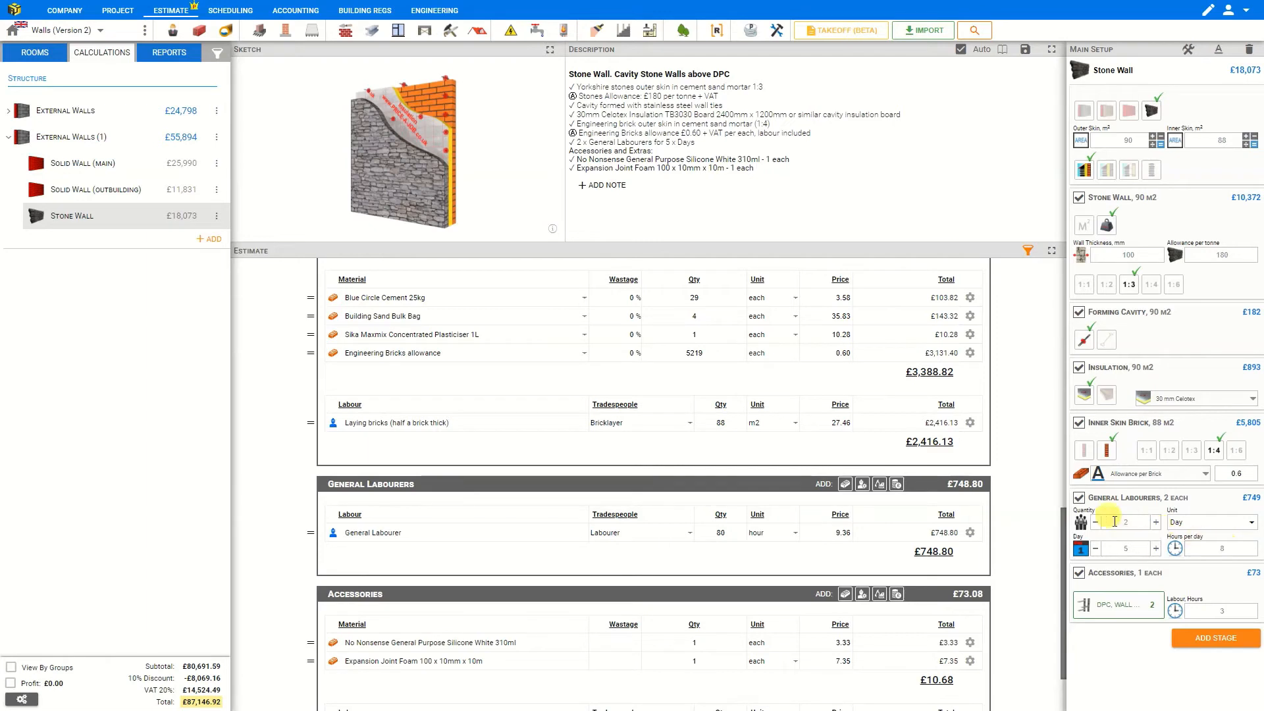
pyautogui.click(1079, 498)
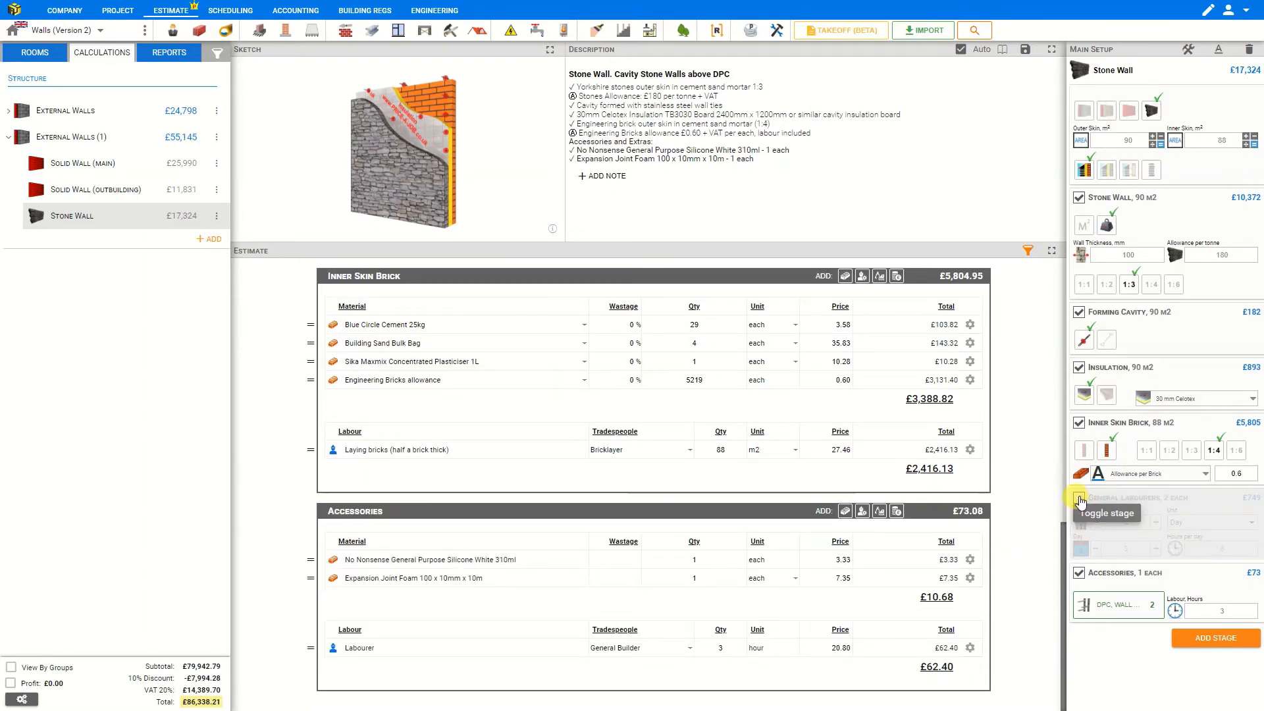
# Browse the Stone Wall accessory categories, from wall starter kits, expansion joints and wall ties through air bricks and plasticisers to cavity closers
pyautogui.click(1121, 607)
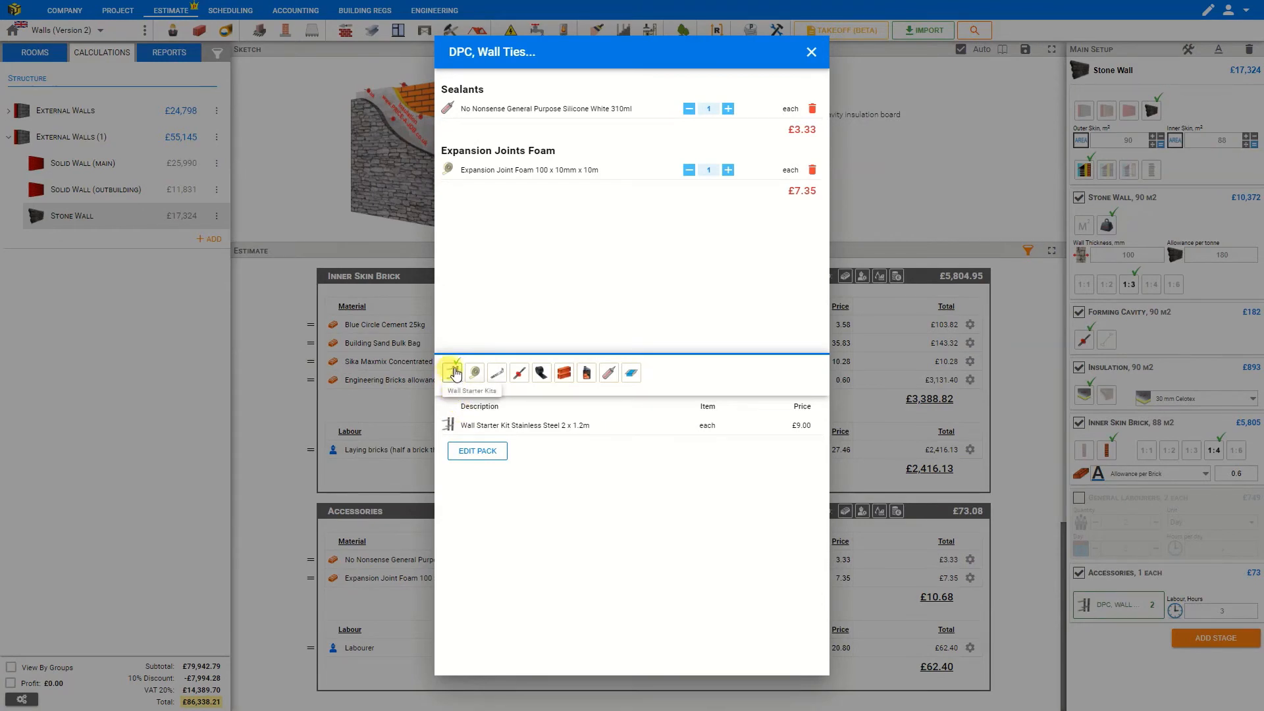
pyautogui.click(475, 373)
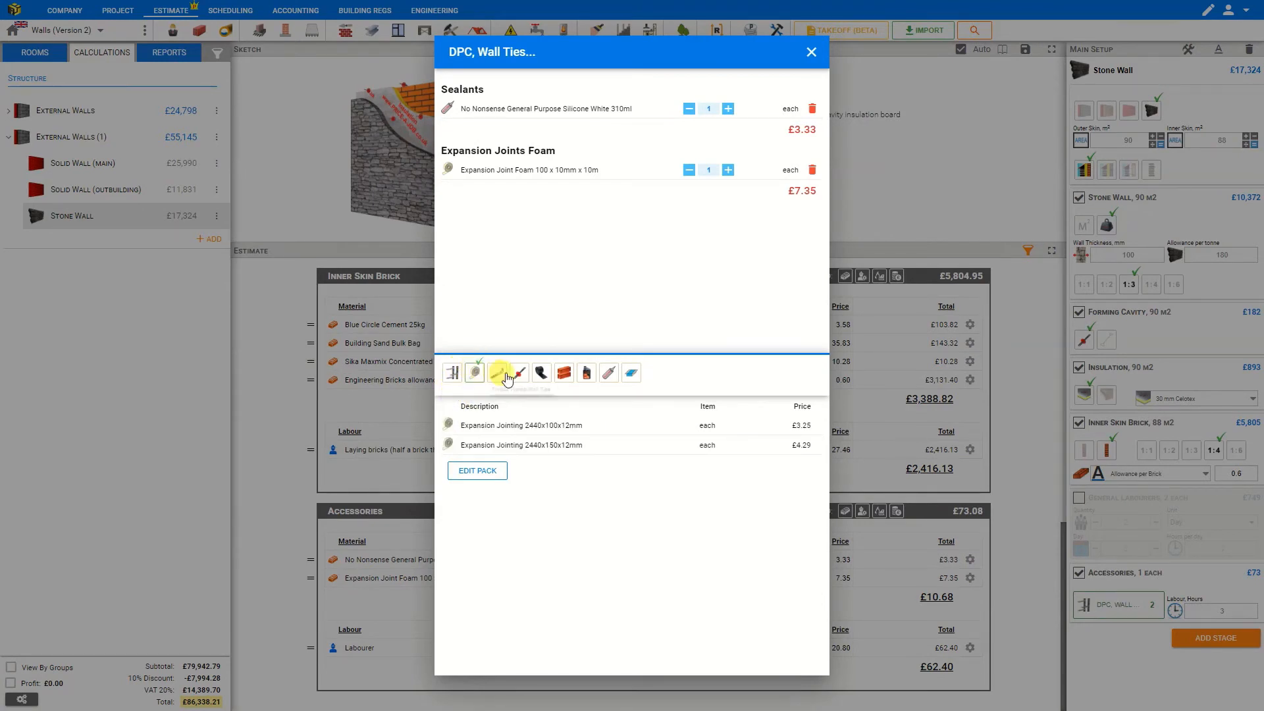
pyautogui.click(497, 375)
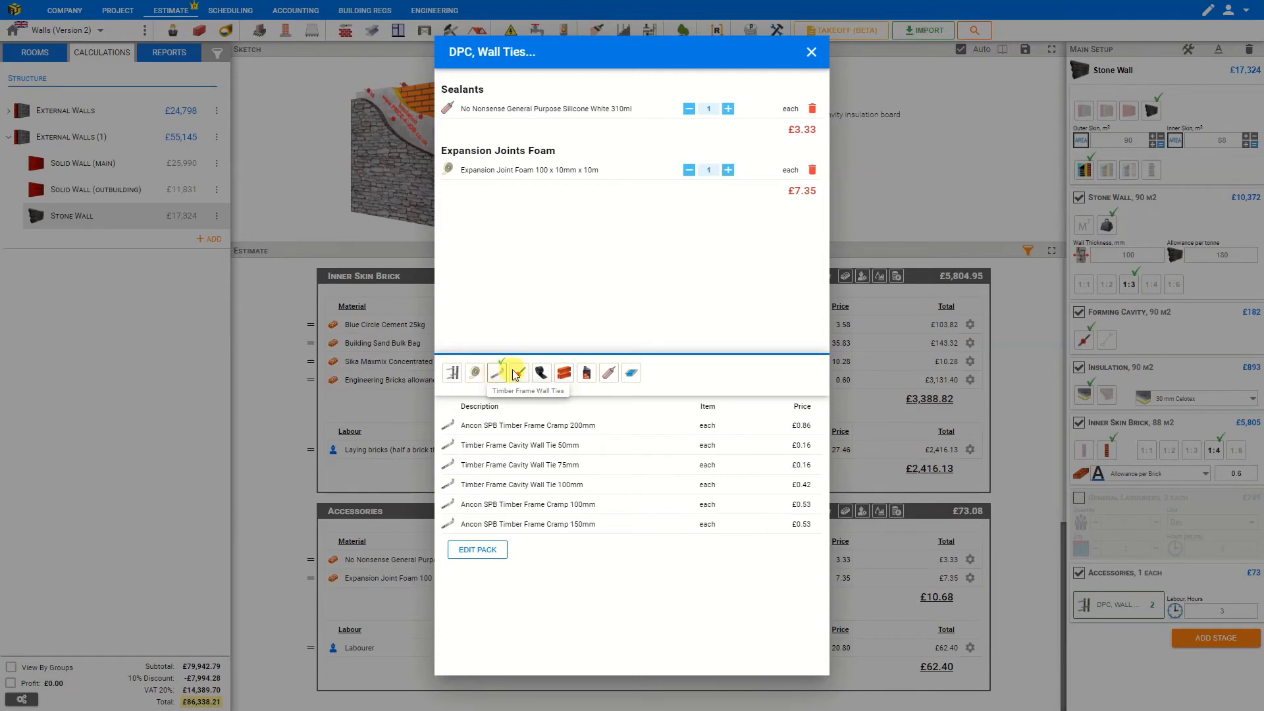
pyautogui.click(525, 375)
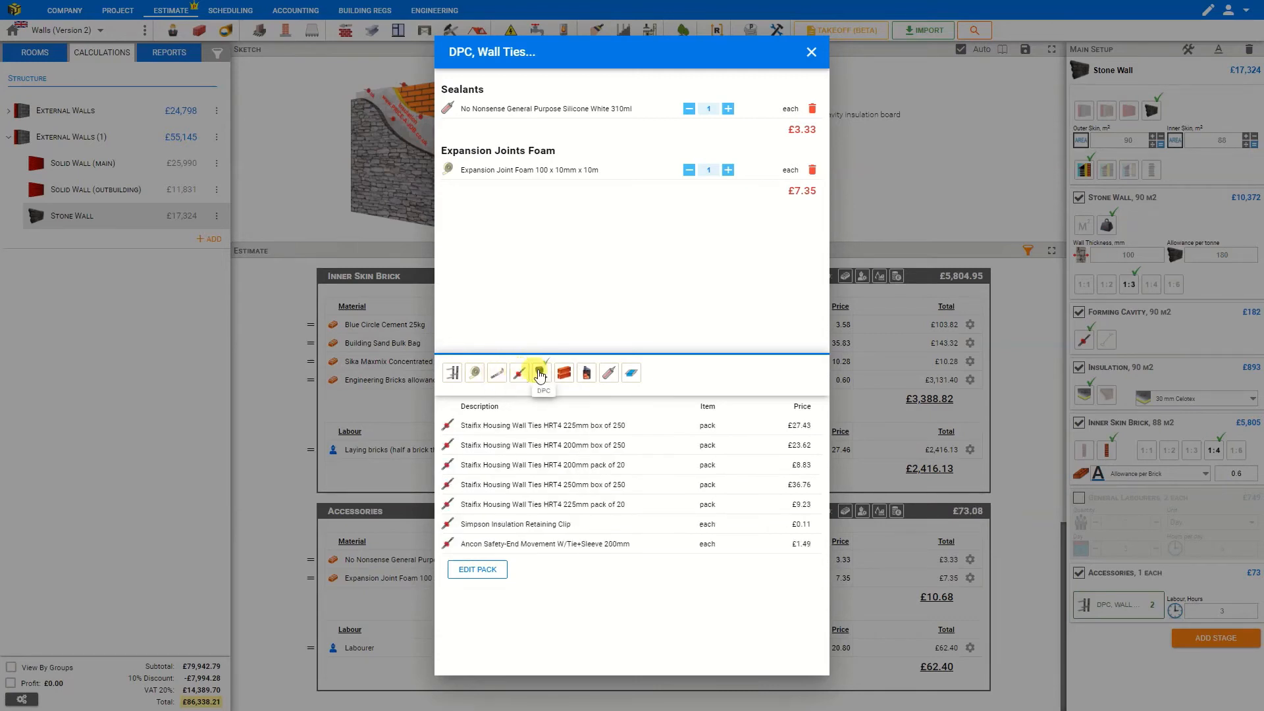
pyautogui.click(541, 374)
pyautogui.click(565, 376)
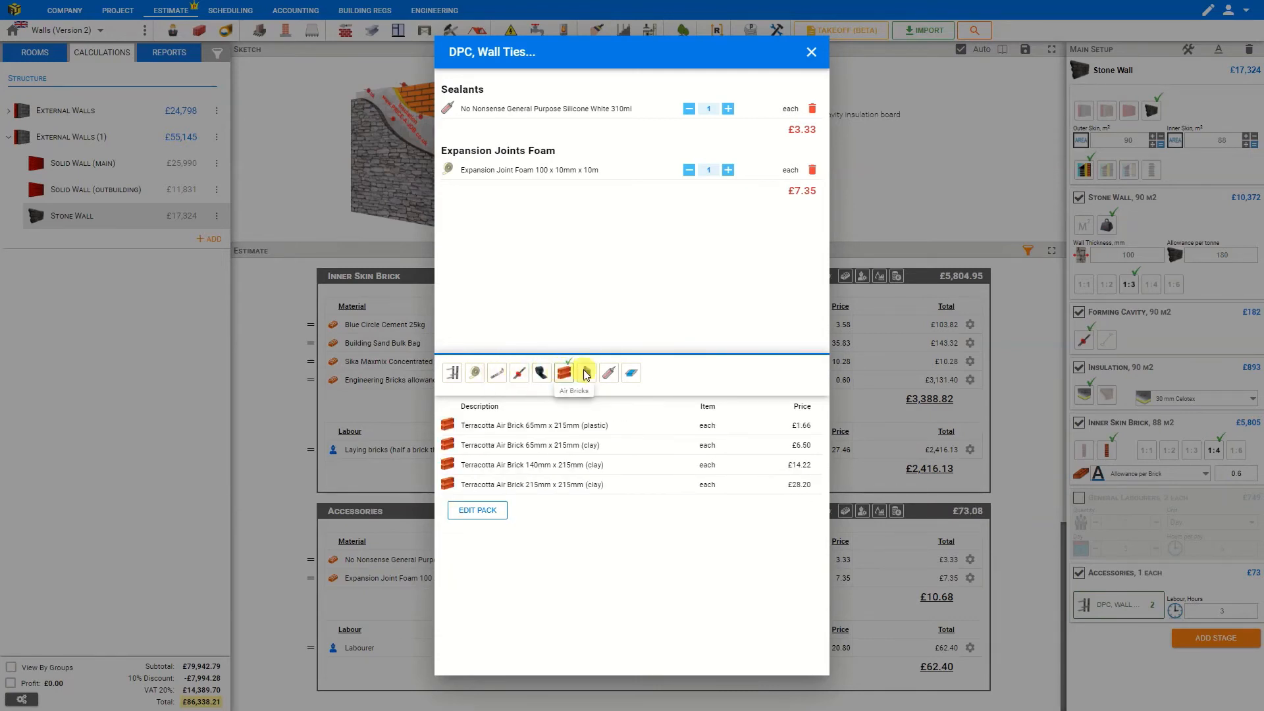
pyautogui.click(587, 373)
pyautogui.click(606, 375)
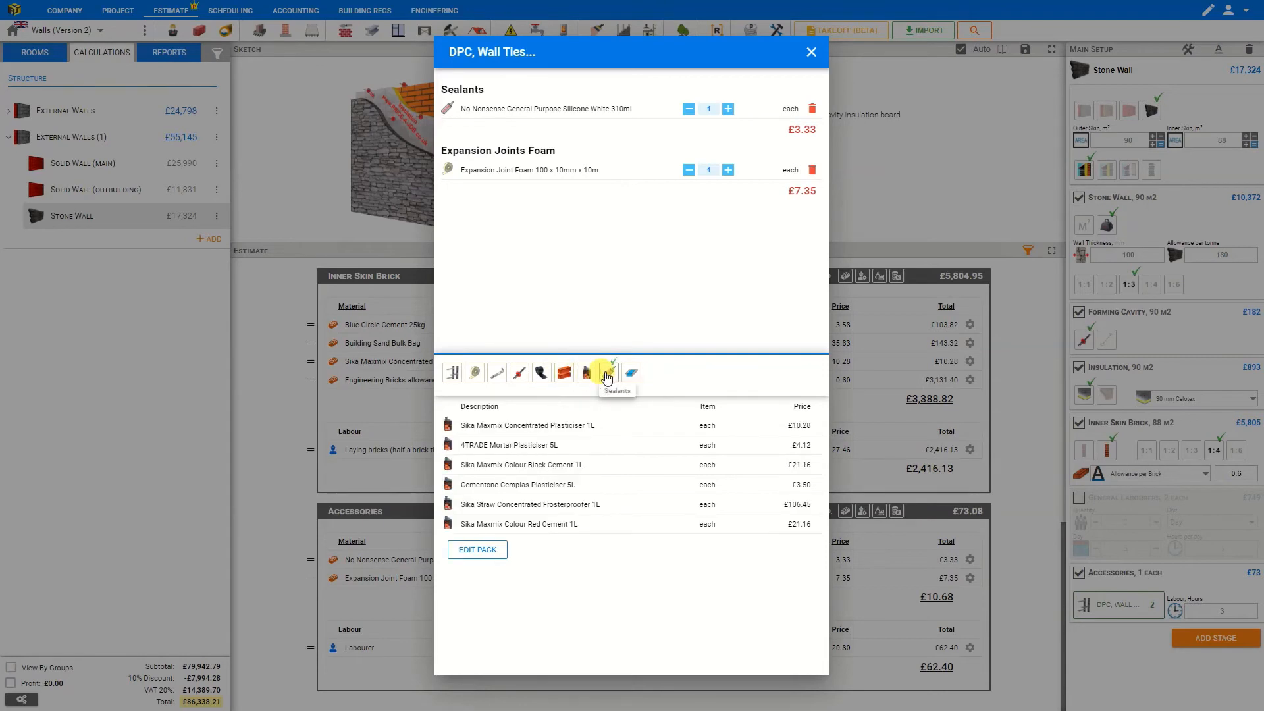
pyautogui.click(631, 375)
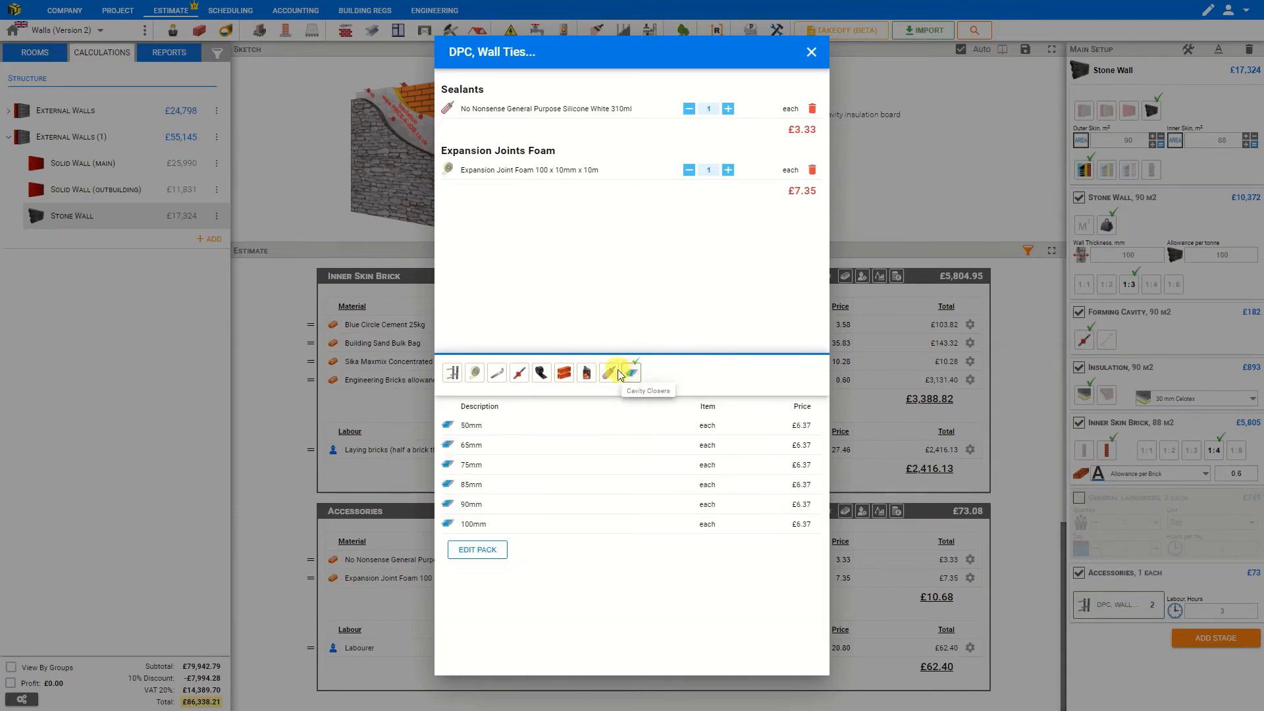
# Add Dow Corning 785 Sanitary Sealant Clear 310ml with quantity 4 to the accessories, then toggle the Accessories stage off and back on
pyautogui.click(607, 374)
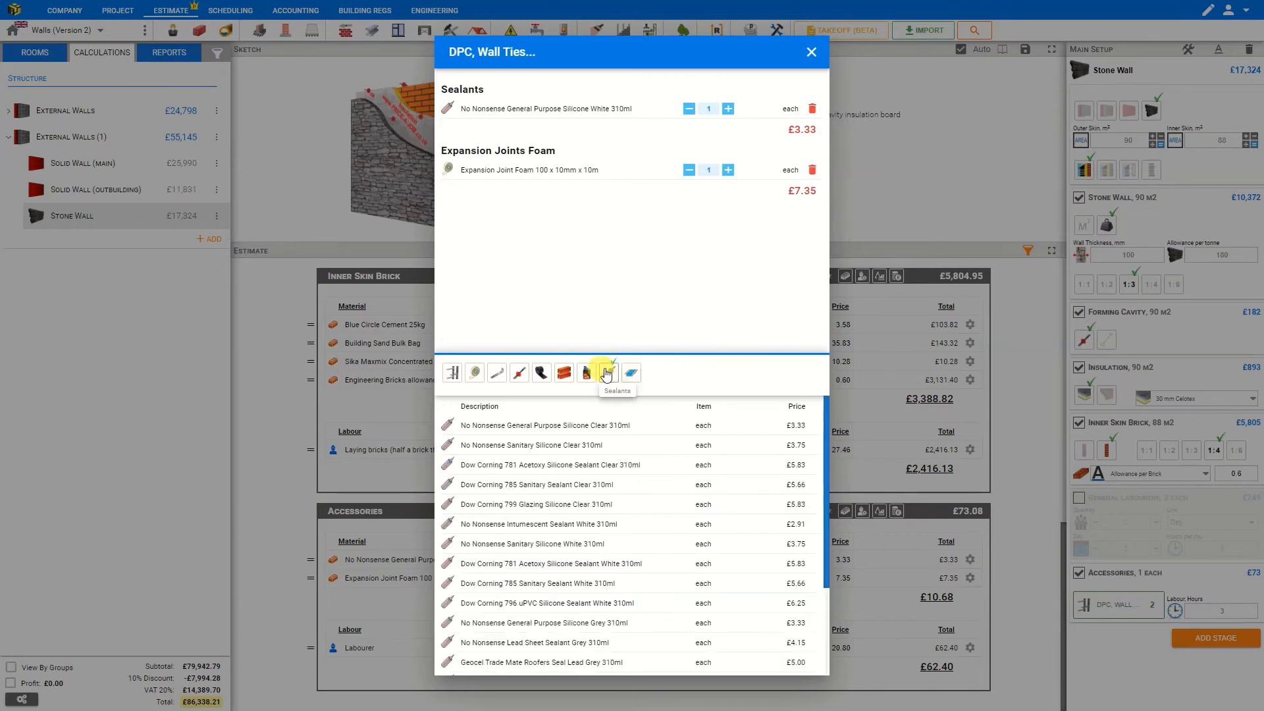
pyautogui.click(495, 486)
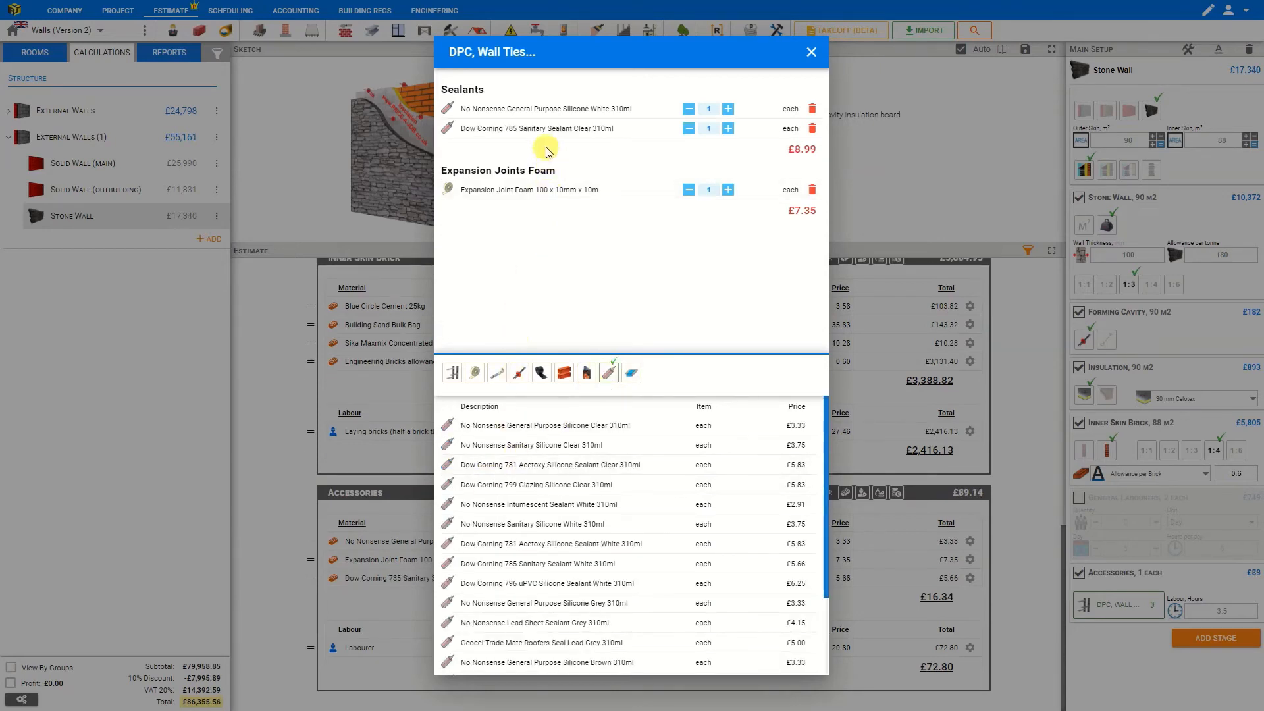
pyautogui.click(727, 129)
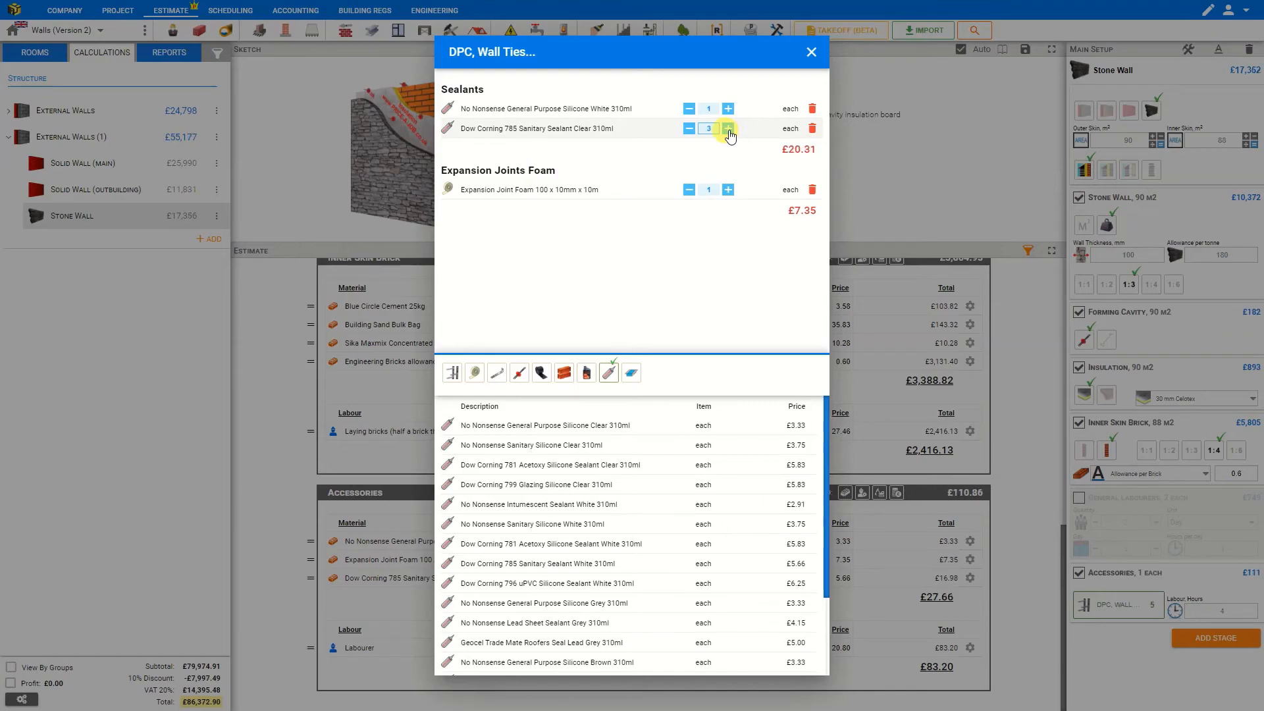
pyautogui.click(811, 52)
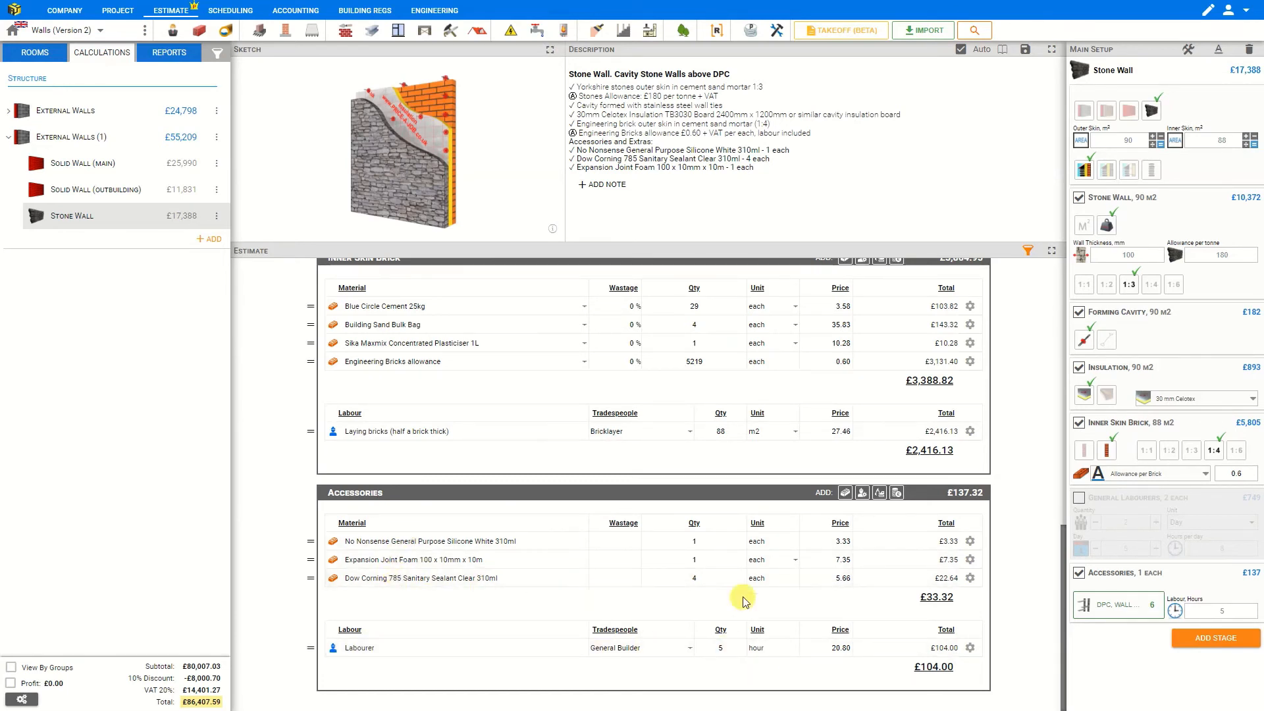
pyautogui.click(1079, 574)
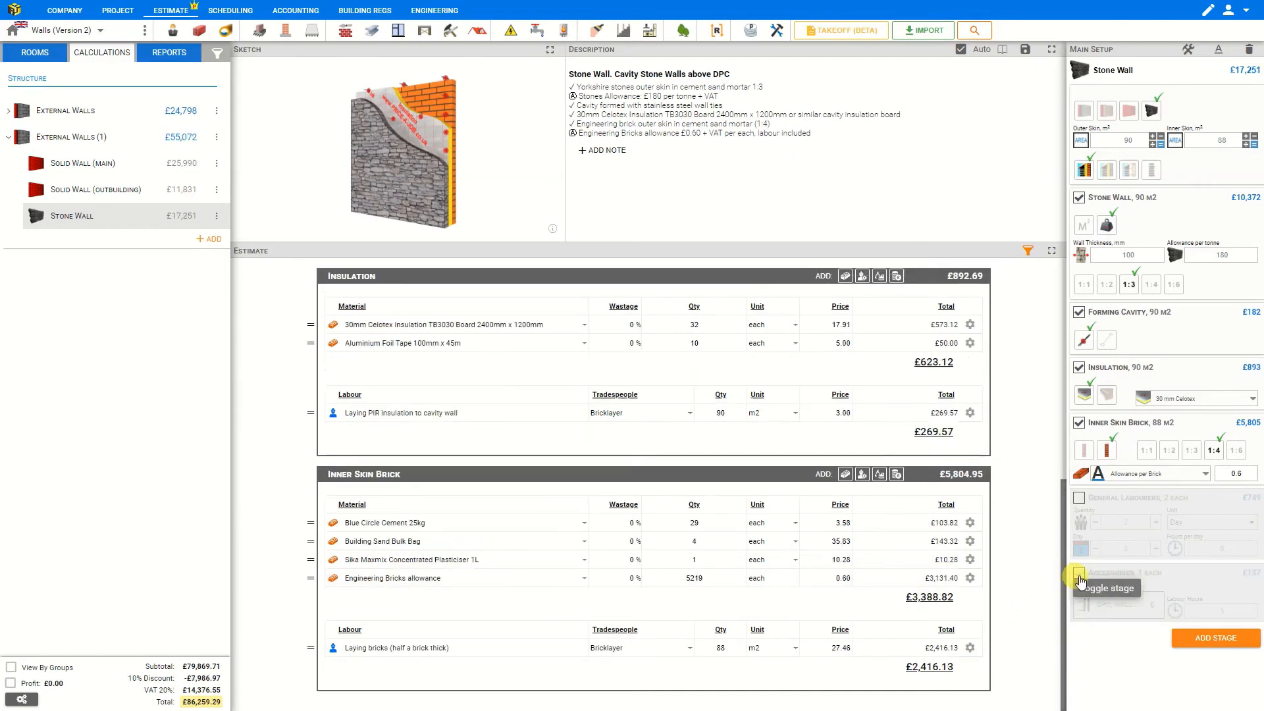
pyautogui.click(1079, 576)
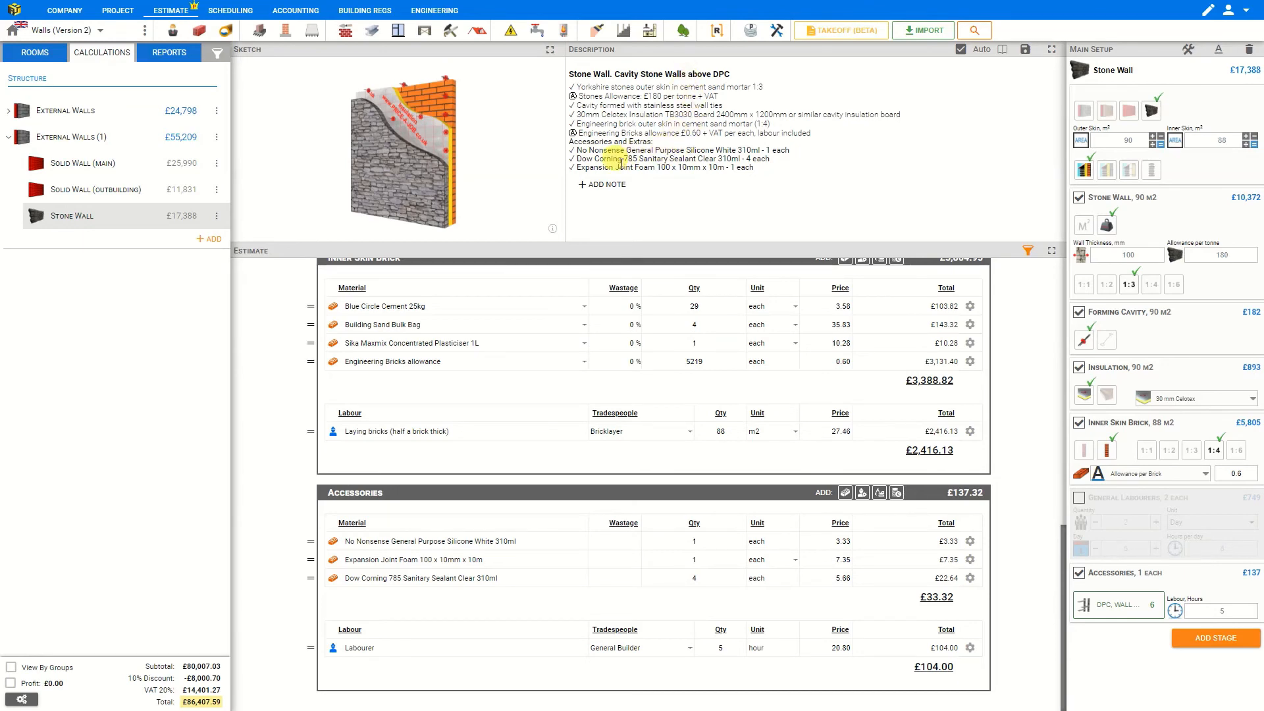
# Show the quote report with the Simple structure and review its wall descriptions and totals
pyautogui.click(173, 54)
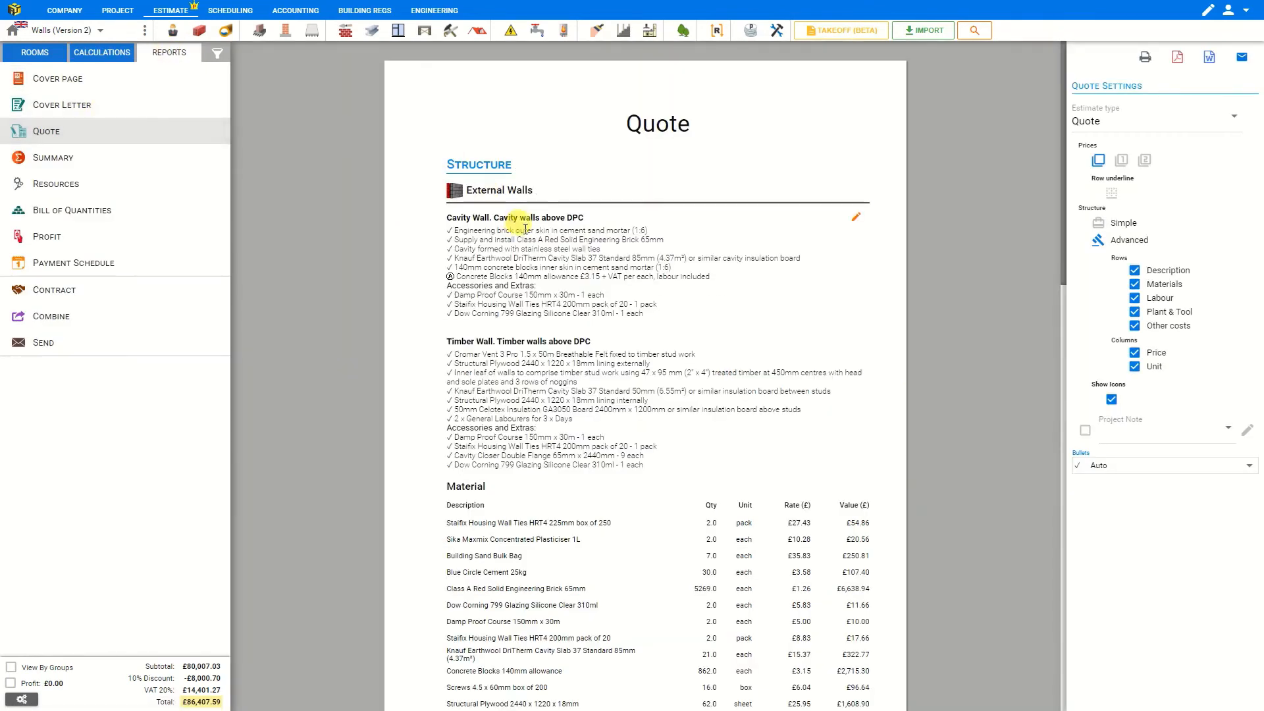
pyautogui.click(1121, 225)
pyautogui.scroll(-3, 631, 336)
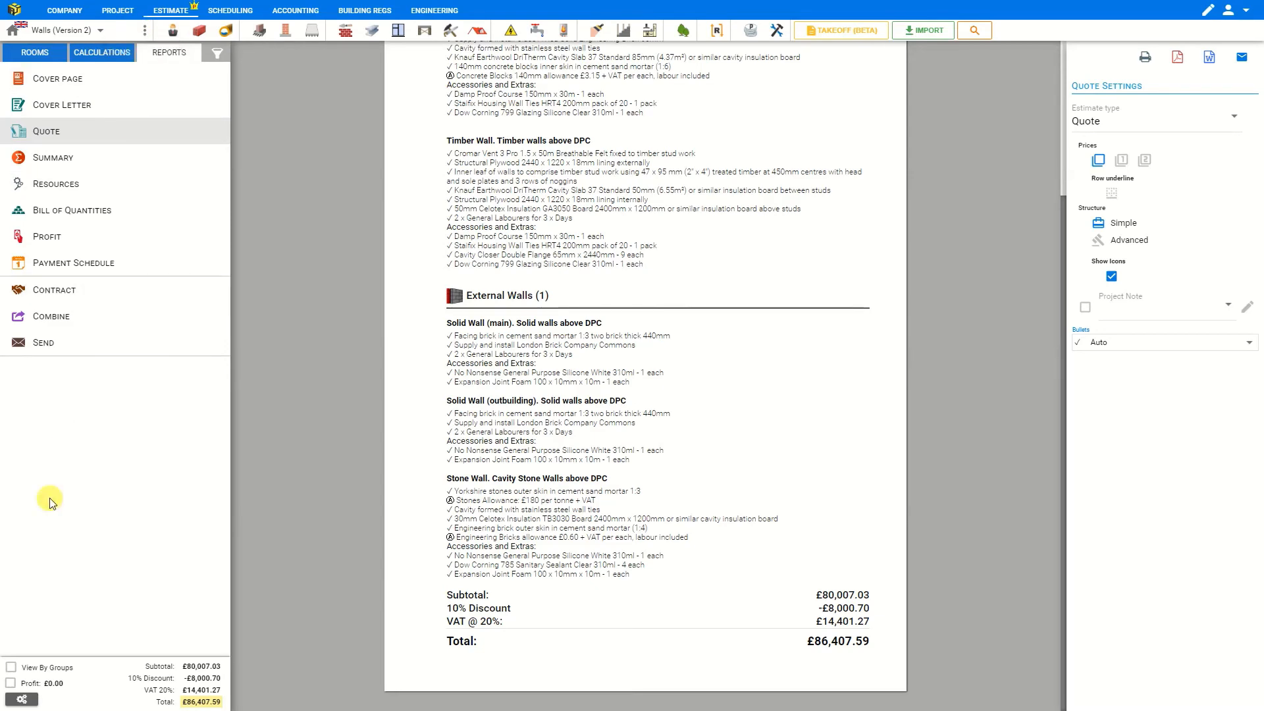
# In the project's VAT and profit settings, set the percentage discount to 5%
pyautogui.click(21, 701)
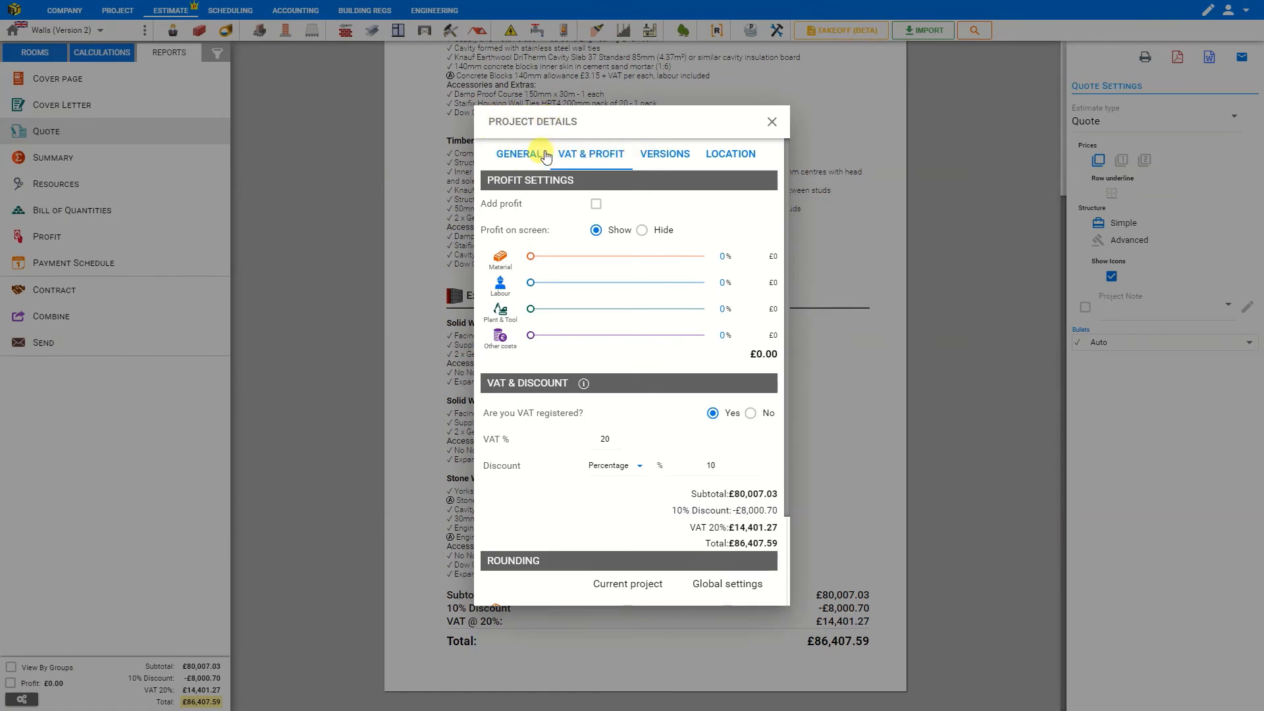
pyautogui.click(601, 156)
pyautogui.moveTo(714, 466); pyautogui.dragTo(701, 466)
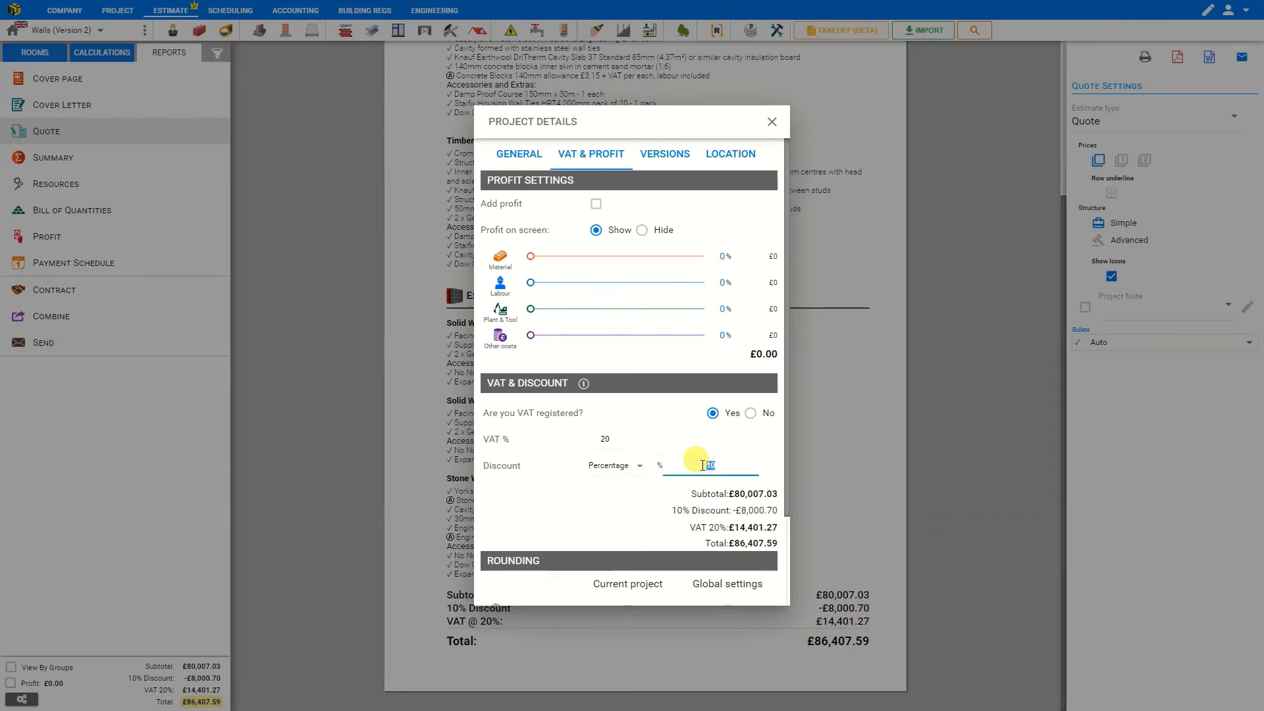
pyautogui.write('5')
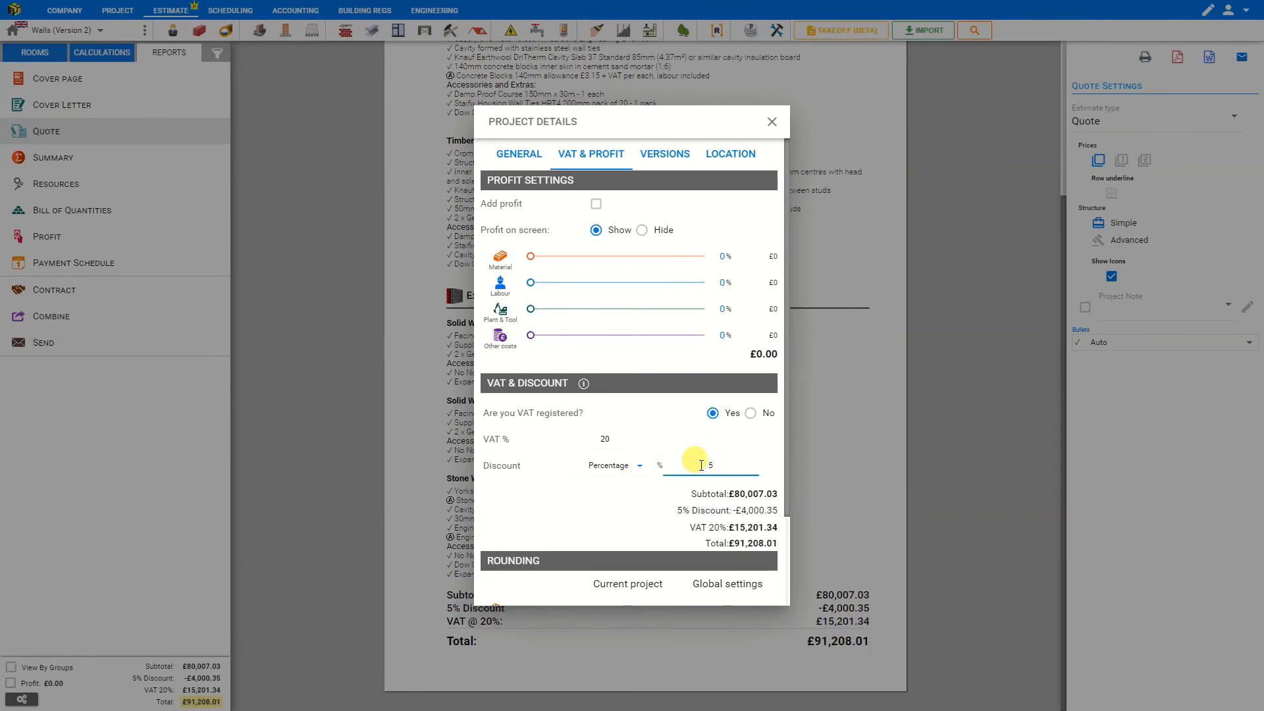
pyautogui.click(756, 461)
# Change the project discount to a fixed amount of £1000
pyautogui.click(639, 467)
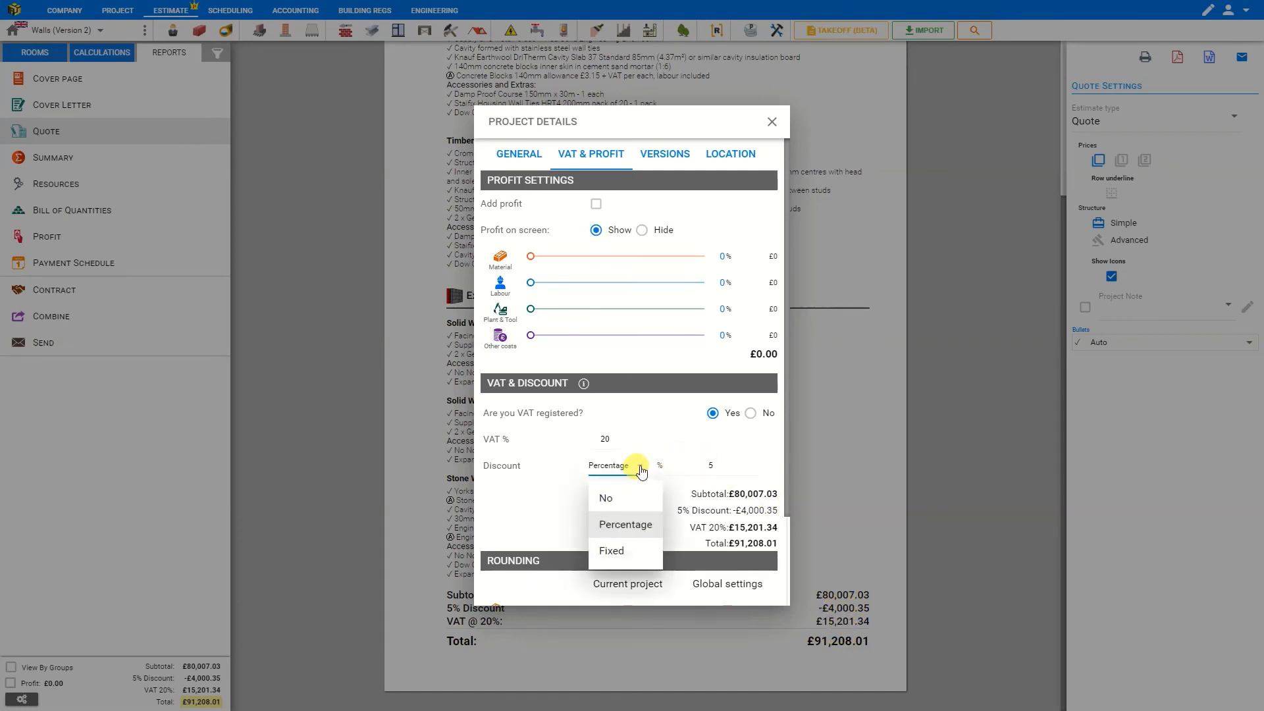
pyautogui.click(614, 552)
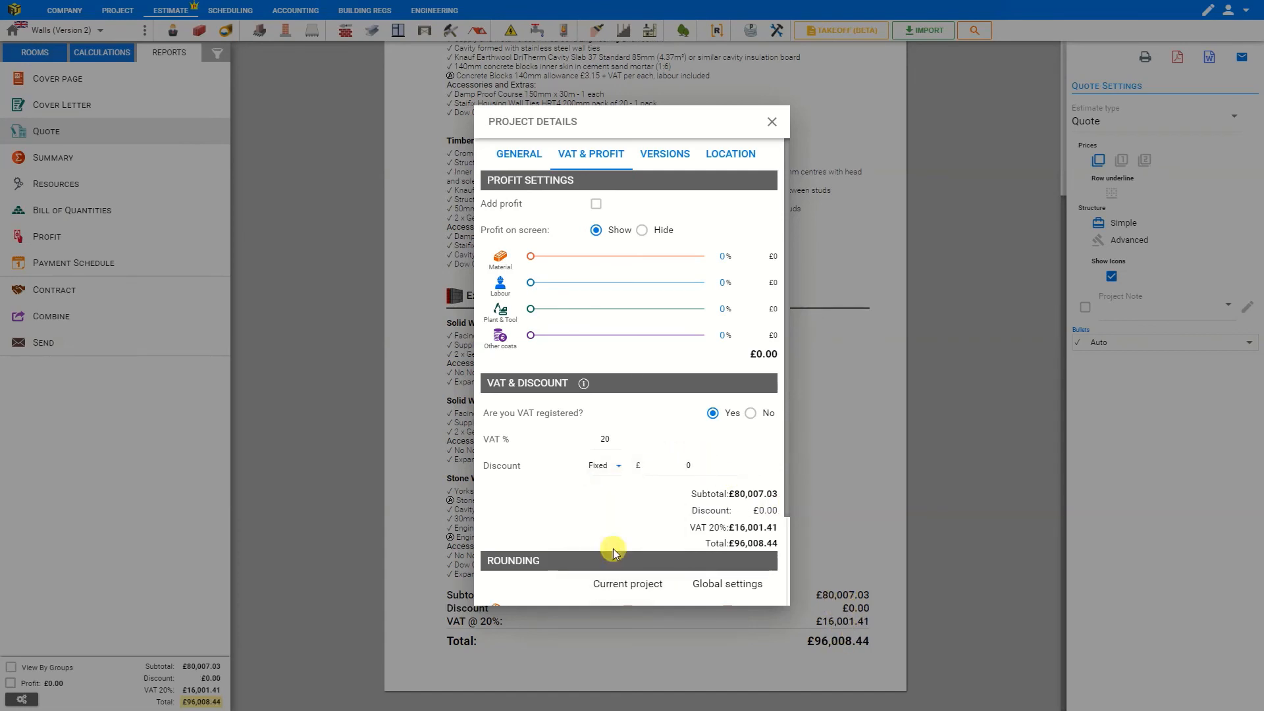
pyautogui.click(688, 465)
pyautogui.write('1000')
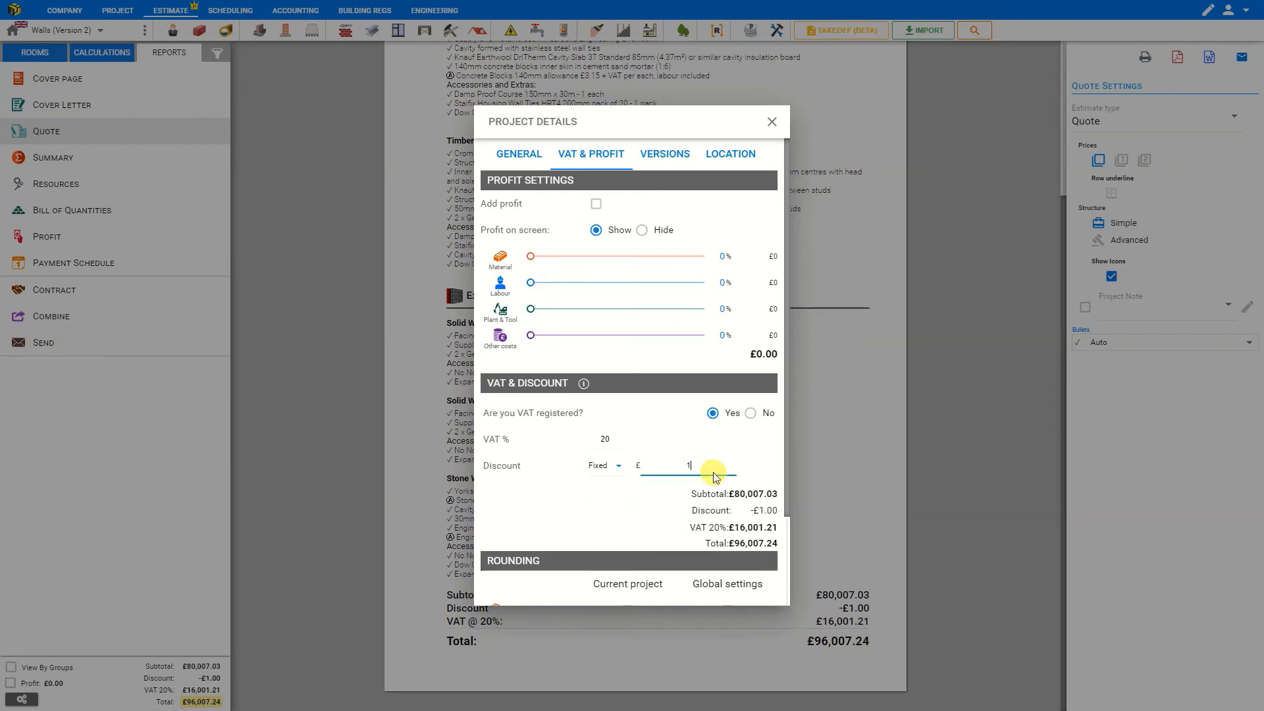
pyautogui.click(750, 459)
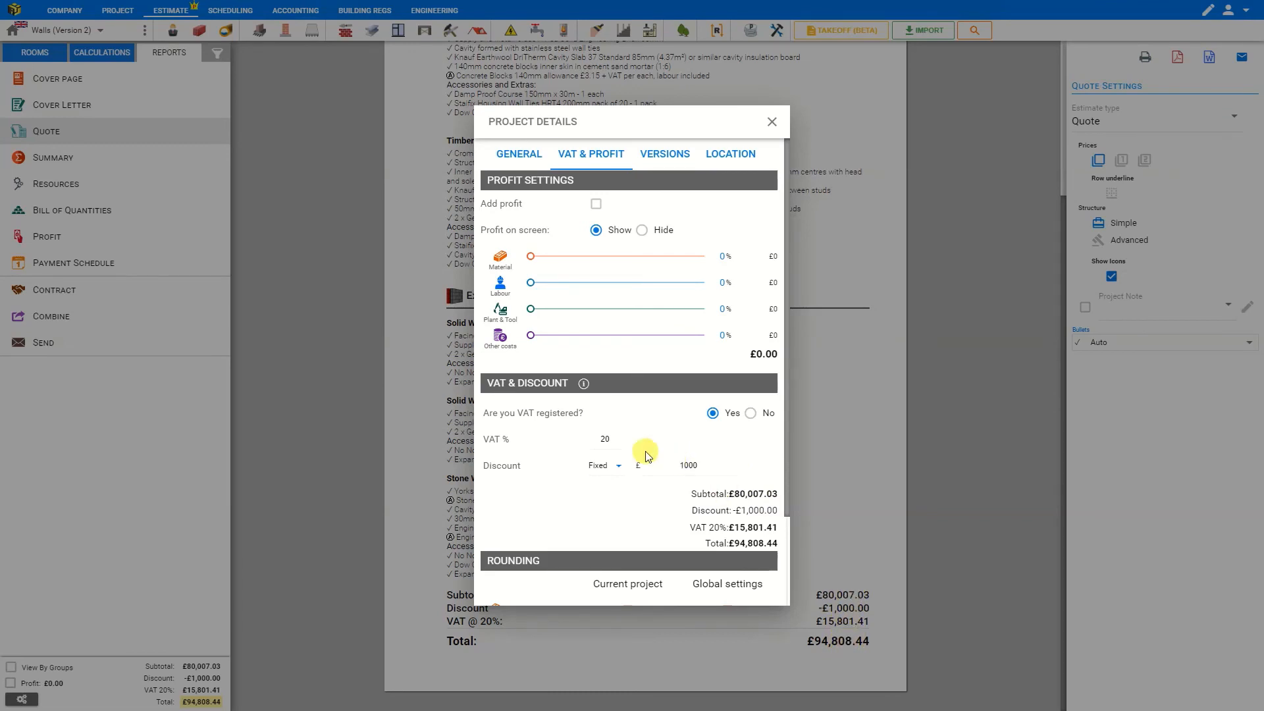
# Set the project discount to No and close the project details
pyautogui.click(620, 468)
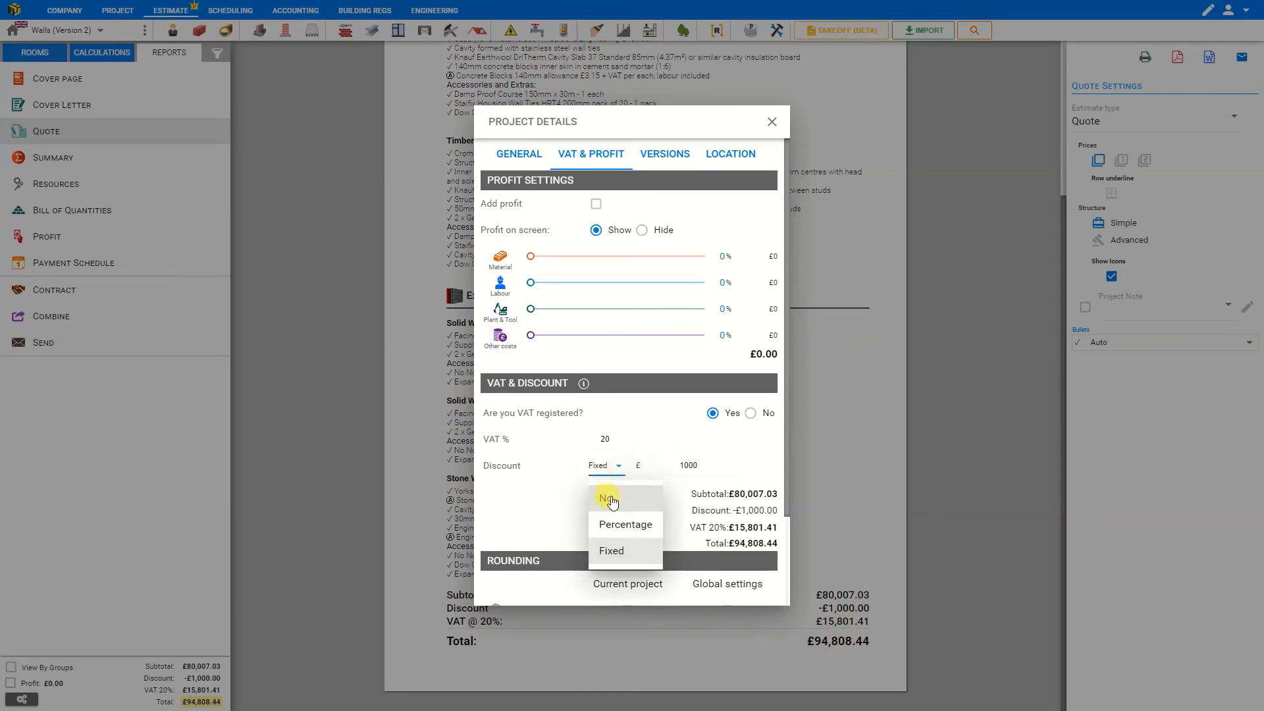
pyautogui.click(609, 502)
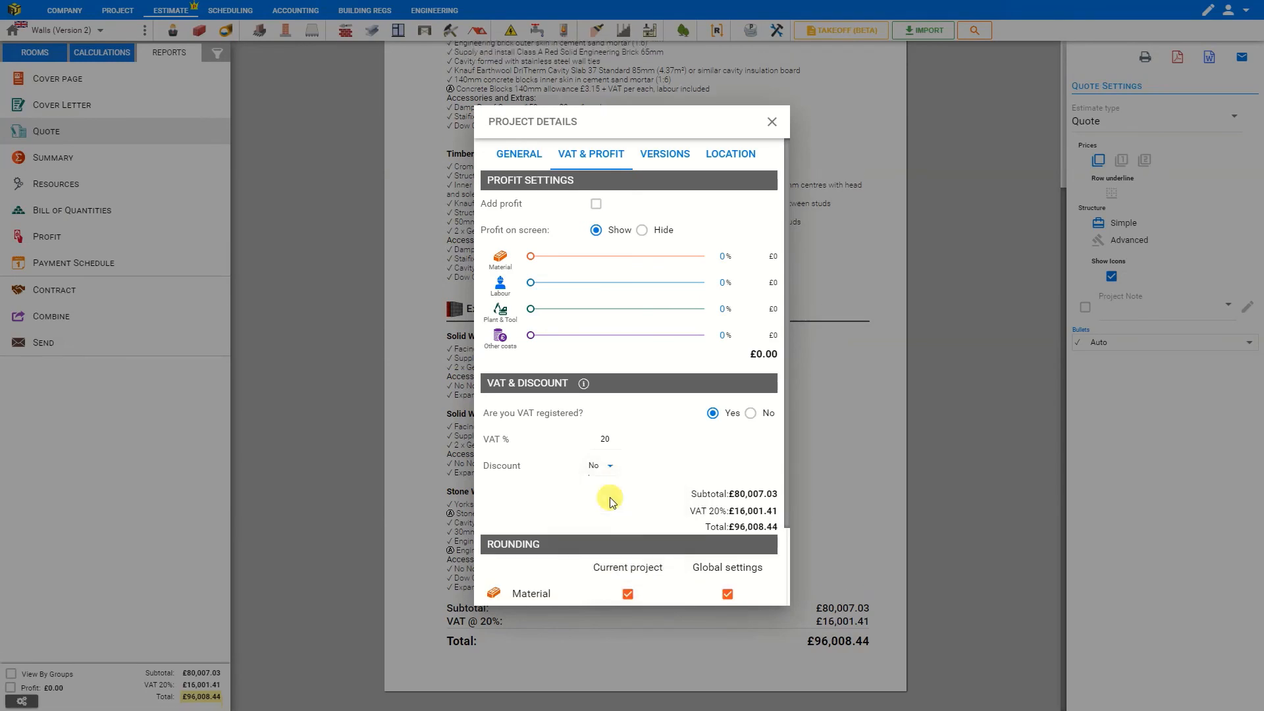
pyautogui.click(772, 122)
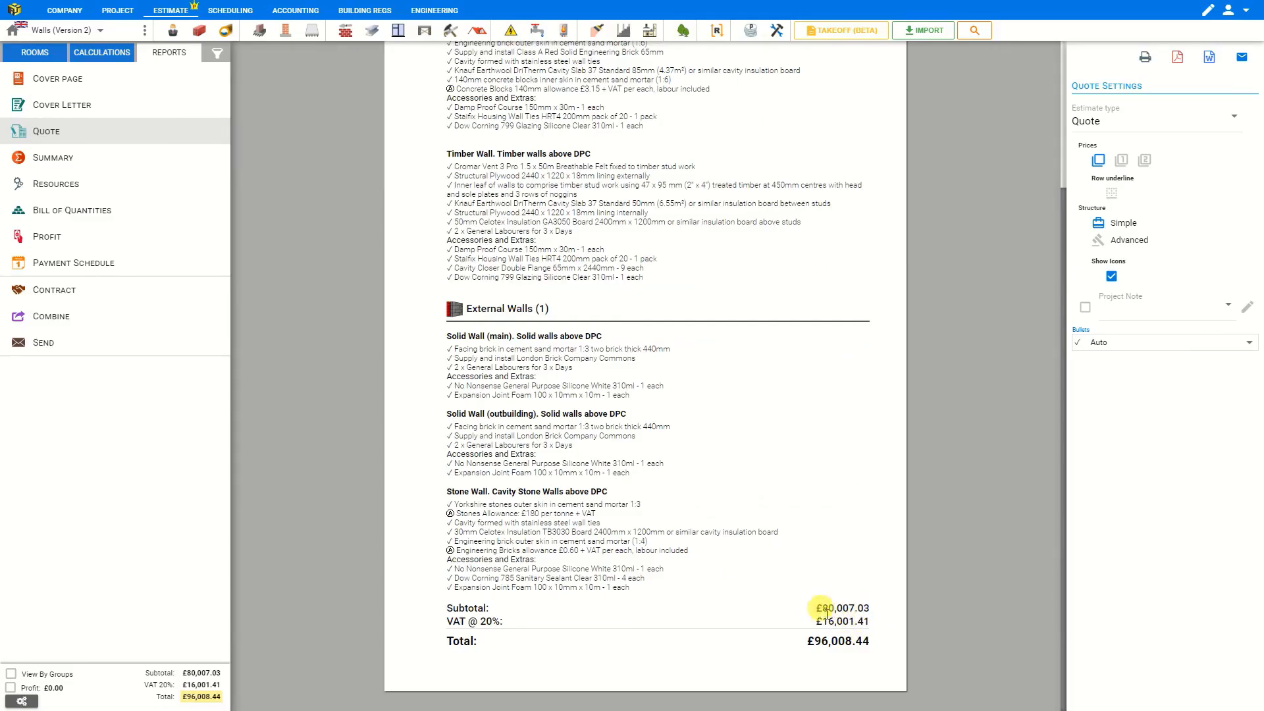